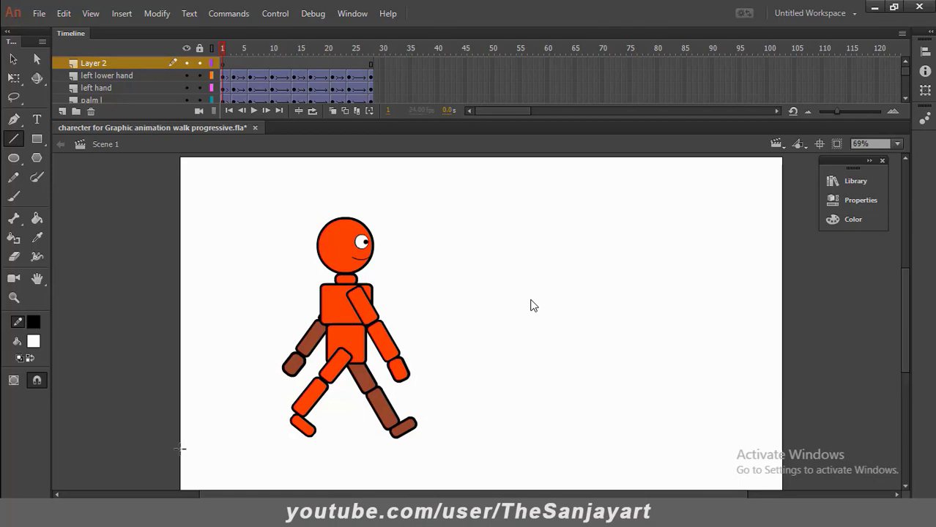
Draw a horizontal ground line just below the character's feet and a near-vertical guide line up from it near mid-stage on Layer 2.
{"action": "mouse_move", "coordinate": [181, 449]}
{"action": "left_mouse_down"}
{"action": "mouse_move", "coordinate": [297, 462]}
{"action": "mouse_move", "coordinate": [789, 437]}
{"action": "mouse_move", "coordinate": [798, 447]}
{"action": "left_mouse_up"}
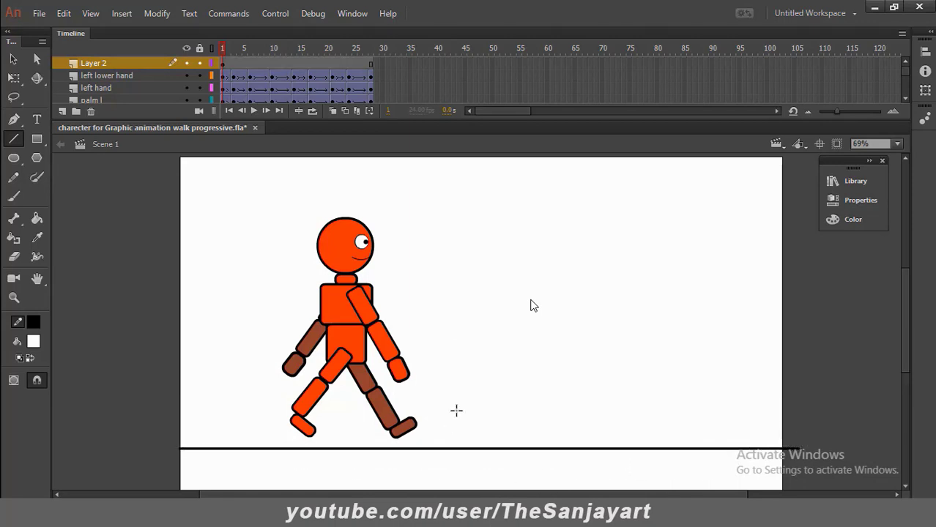
{"action": "left_click_drag", "start_coordinate": [453, 448], "coordinate": [459, 160]}
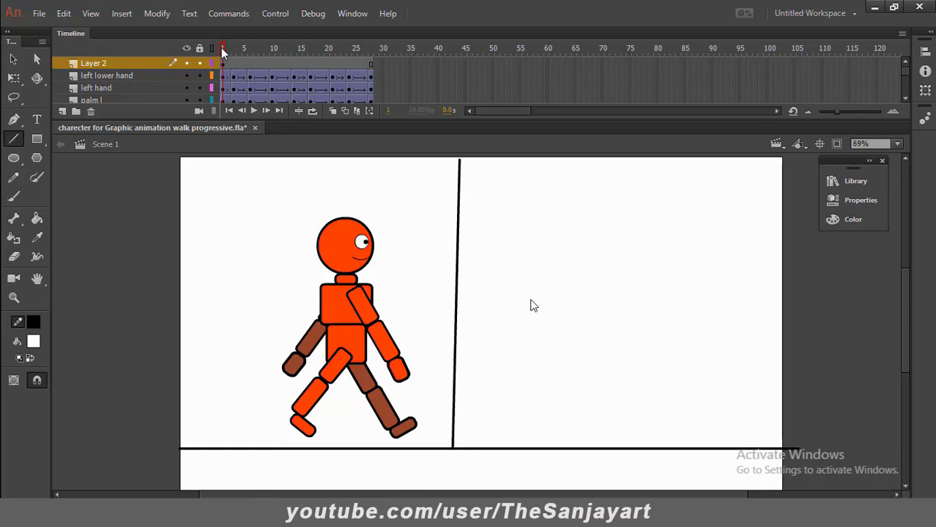
Enlarge the timeline to show all character layers and zoom the stage out to 34%.
{"action": "left_click_drag", "start_coordinate": [356, 121], "coordinate": [334, 287]}
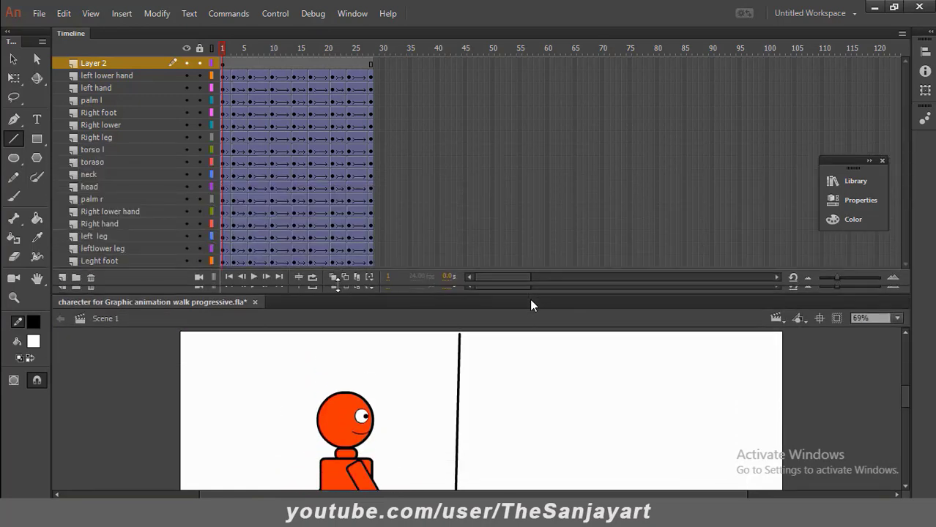
{"action": "key", "text": "z"}
{"action": "left_click", "coordinate": [335, 405], "text": "alt"}
{"action": "left_click_drag", "start_coordinate": [501, 416], "coordinate": [453, 360]}
{"action": "left_click", "coordinate": [14, 61]}
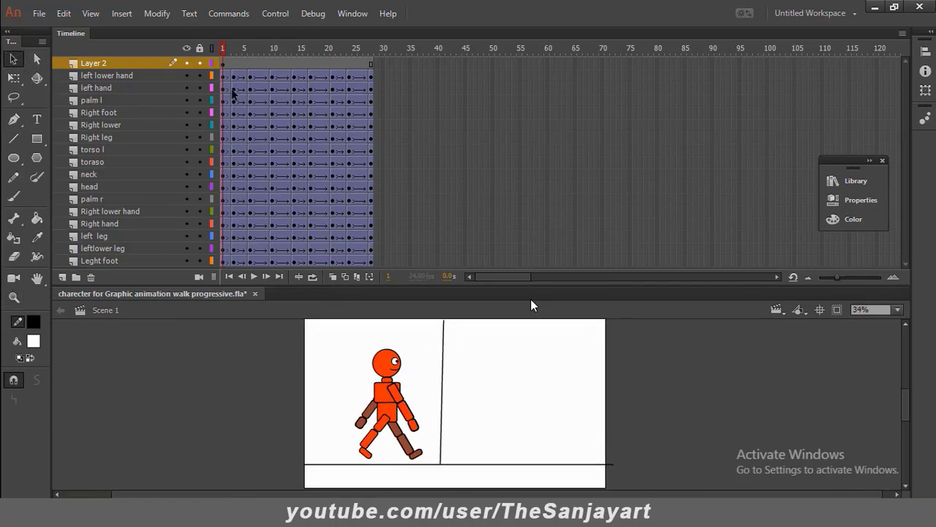
Move the whole character at the frame 1 keyframes onto the vertical guide line with its feet resting on the ground line.
{"action": "left_click_drag", "start_coordinate": [224, 77], "coordinate": [214, 210]}
{"action": "left_click_drag", "start_coordinate": [214, 267], "coordinate": [213, 268]}
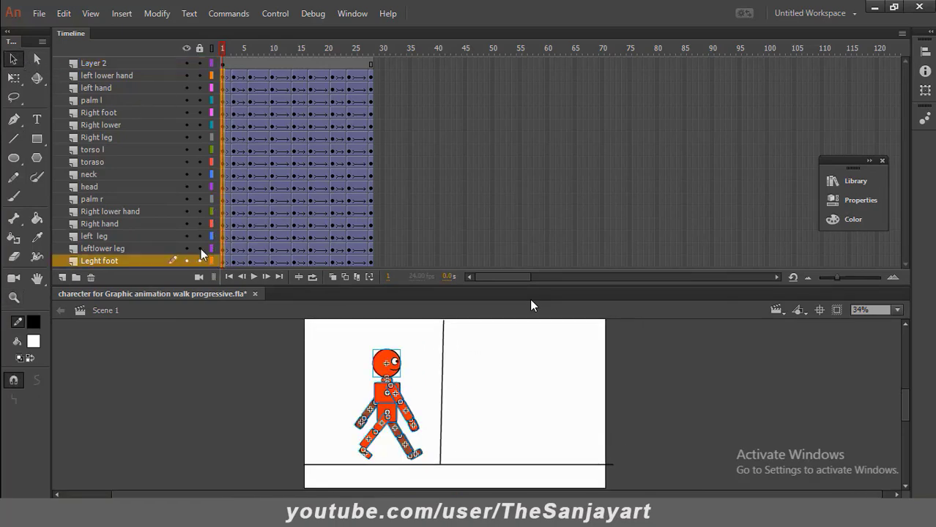
{"action": "key", "text": "shift+Right"}
{"action": "key", "text": "shift+Right"}
{"action": "key", "text": "shift+Right"}
{"action": "key", "text": "shift+Right"}
{"action": "key", "text": "shift+Right"}
{"action": "key", "text": "shift+Right"}
{"action": "key", "text": "shift+Right"}
{"action": "key", "text": "shift+Right"}
{"action": "key", "text": "shift+Right"}
{"action": "key", "text": "shift+Right"}
{"action": "key", "text": "shift+Right"}
{"action": "key", "text": "shift+Right"}
{"action": "key", "text": "shift+Right"}
{"action": "key", "text": "shift+Right"}
{"action": "key", "text": "shift+Right"}
{"action": "key", "text": "shift+Right"}
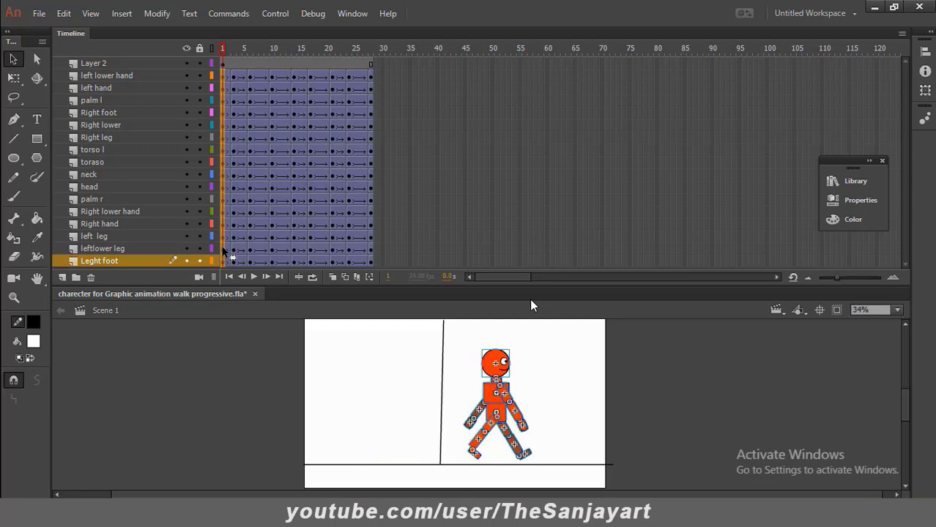
{"action": "key", "text": "shift+Left"}
{"action": "key", "text": "shift+Left"}
{"action": "key", "text": "shift+Left"}
{"action": "key", "text": "shift+Left"}
{"action": "key", "text": "shift+Left"}
{"action": "key", "text": "shift+Left"}
{"action": "key", "text": "shift+Left"}
{"action": "key", "text": "shift+Left"}
{"action": "key", "text": "shift+Left"}
{"action": "key", "text": "shift+Left"}
{"action": "key", "text": "shift+Left"}
{"action": "key", "text": "shift+Left"}
{"action": "key", "text": "shift+Left"}
{"action": "key", "text": "shift+Left"}
{"action": "key", "text": "shift+Left"}
{"action": "key", "text": "shift+Left"}
{"action": "key", "text": "shift+Left"}
{"action": "key", "text": "shift+Left"}
{"action": "key", "text": "shift+Left"}
{"action": "key", "text": "shift+Left"}
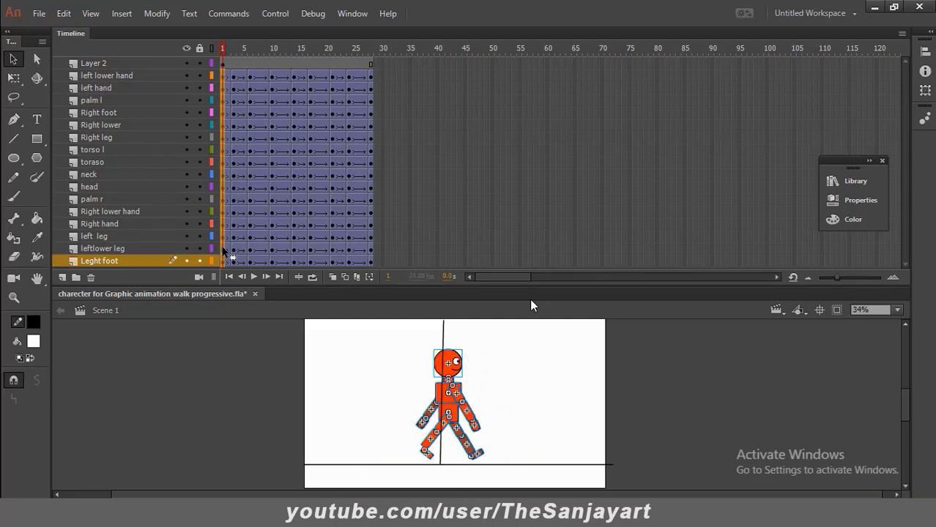
{"action": "key", "text": "shift+Left"}
{"action": "key", "text": "Down"}
{"action": "key", "text": "Down"}
{"action": "key", "text": "Down"}
{"action": "key", "text": "Down"}
{"action": "key", "text": "Down"}
{"action": "key", "text": "Down"}
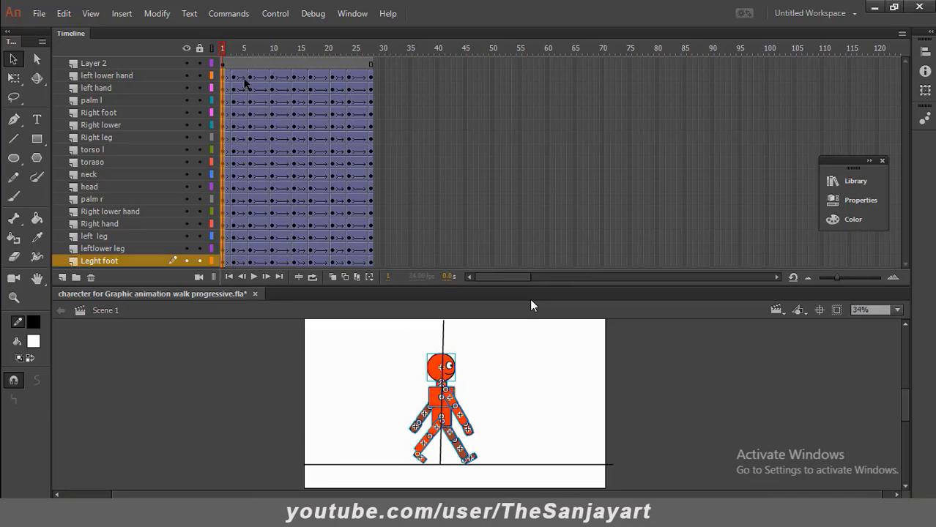
Shift all body parts at frame 3 right to the vertical guide line and down to the ground line.
{"action": "left_click_drag", "start_coordinate": [234, 77], "coordinate": [233, 278]}
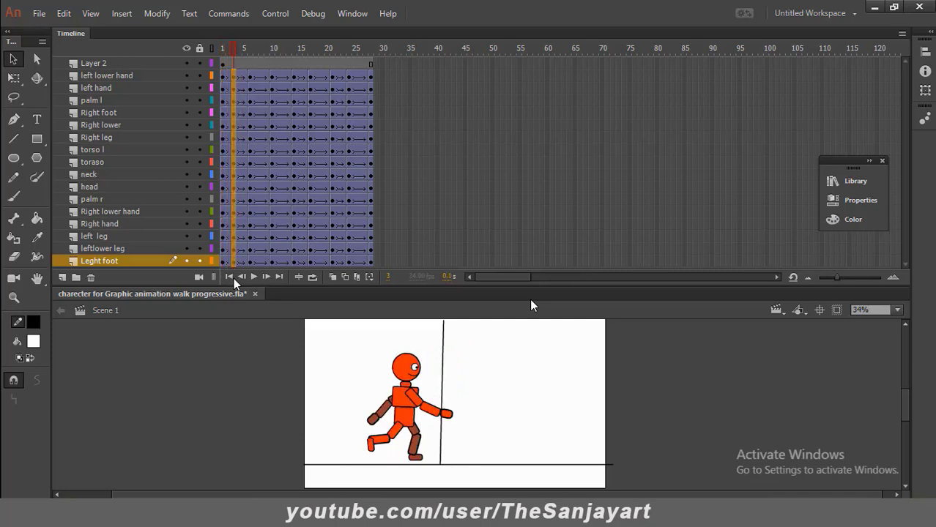
{"action": "key", "text": "shift+Right"}
{"action": "key", "text": "shift+Right"}
{"action": "key", "text": "shift+Right"}
{"action": "key", "text": "shift+Right"}
{"action": "key", "text": "shift+Right"}
{"action": "key", "text": "shift+Right"}
{"action": "key", "text": "shift+Right"}
{"action": "key", "text": "shift+Right"}
{"action": "key", "text": "shift+Right"}
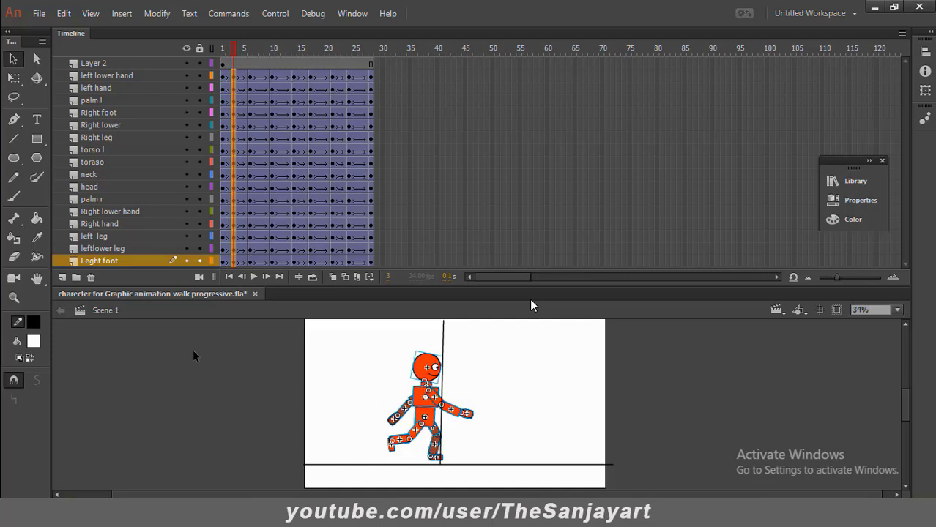
{"action": "key", "text": "shift+Right"}
{"action": "key", "text": "shift+Right"}
{"action": "key", "text": "shift+Right"}
{"action": "key", "text": "shift+Right"}
{"action": "key", "text": "shift+Right"}
{"action": "key", "text": "shift+Right"}
{"action": "key", "text": "shift+Right"}
{"action": "key", "text": "shift+Right"}
{"action": "key", "text": "Down"}
{"action": "key", "text": "Down"}
{"action": "key", "text": "Down"}
{"action": "key", "text": "Down"}
{"action": "key", "text": "Down"}
{"action": "key", "text": "Down"}
{"action": "key", "text": "Down"}
{"action": "key", "text": "Down"}
{"action": "key", "text": "Down"}
{"action": "key", "text": "Down"}
{"action": "key", "text": "Down"}
{"action": "key", "text": "Down"}
{"action": "key", "text": "Down"}
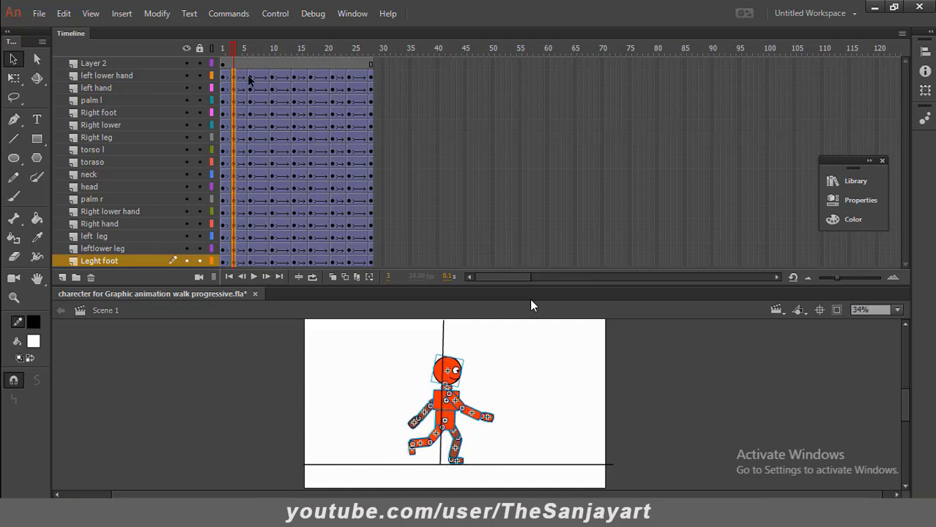
Shift the frame 6 pose on all character layers right to the vertical guide line and down to the ground line.
{"action": "left_click_drag", "start_coordinate": [251, 76], "coordinate": [252, 283]}
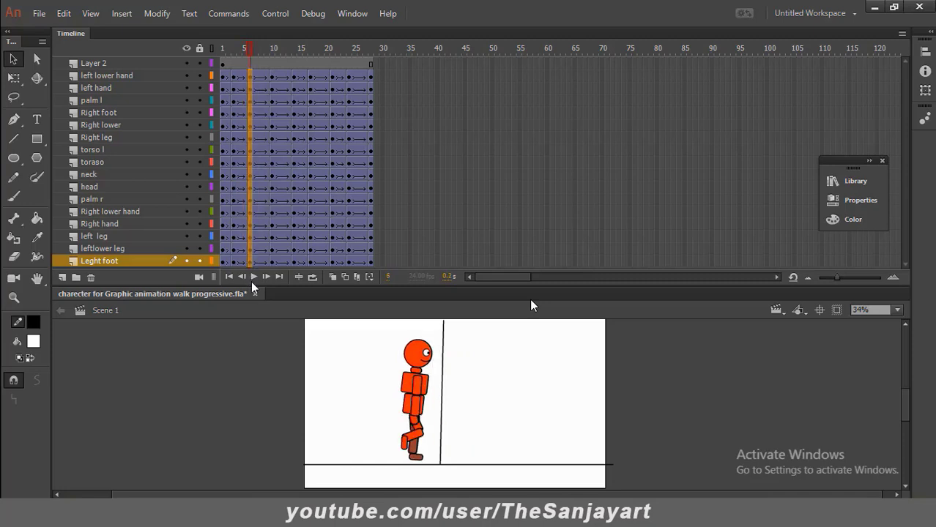
{"action": "key", "text": "ctrl+a"}
{"action": "key", "text": "shift+Right"}
{"action": "key", "text": "shift+Right"}
{"action": "key", "text": "shift+Right"}
{"action": "key", "text": "shift+Right"}
{"action": "key", "text": "shift+Right"}
{"action": "key", "text": "shift+Right"}
{"action": "key", "text": "shift+Right"}
{"action": "key", "text": "shift+Right"}
{"action": "key", "text": "shift+Right"}
{"action": "key", "text": "shift+Right"}
{"action": "key", "text": "shift+Right"}
{"action": "key", "text": "shift+Right"}
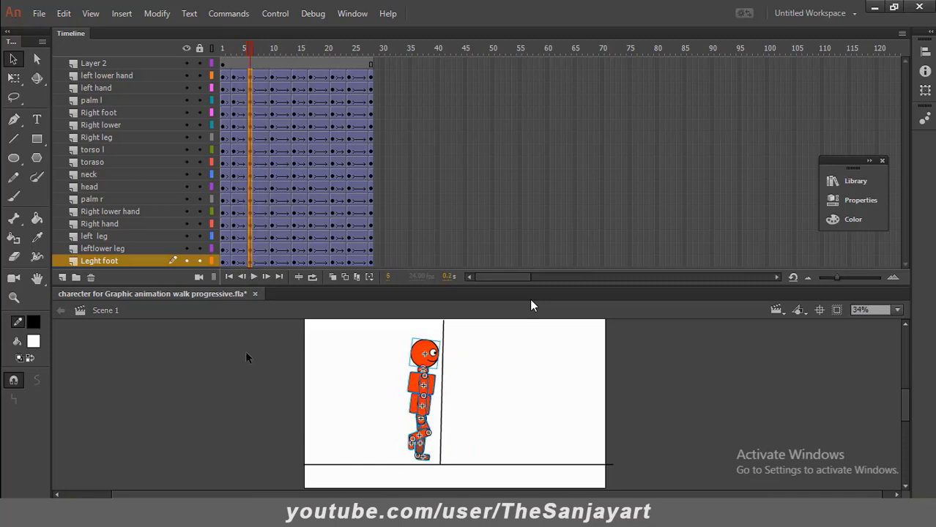
{"action": "key", "text": "Down"}
{"action": "key", "text": "Down"}
{"action": "key", "text": "Down"}
{"action": "key", "text": "Down"}
{"action": "key", "text": "Down"}
{"action": "key", "text": "Down"}
{"action": "key", "text": "Down"}
{"action": "key", "text": "Down"}
{"action": "key", "text": "Down"}
{"action": "key", "text": "Down"}
{"action": "key", "text": "Down"}
{"action": "key", "text": "Down"}
{"action": "key", "text": "Down"}
{"action": "key", "text": "Down"}
{"action": "key", "text": "Down"}
{"action": "key", "text": "Down"}
{"action": "key", "text": "Down"}
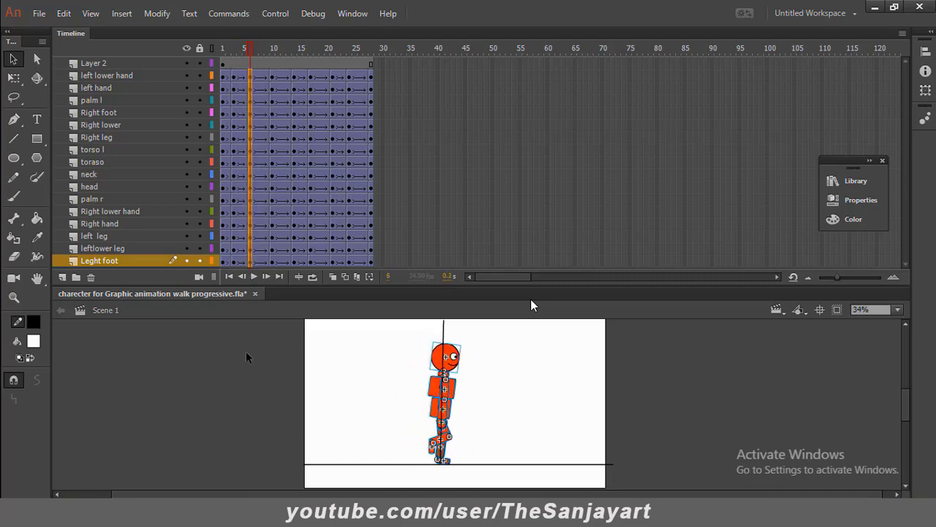
Nudge the complete frame 10 pose right and down to line it up with the vertical guide and the ground line.
{"action": "left_click_drag", "start_coordinate": [272, 77], "coordinate": [272, 112]}
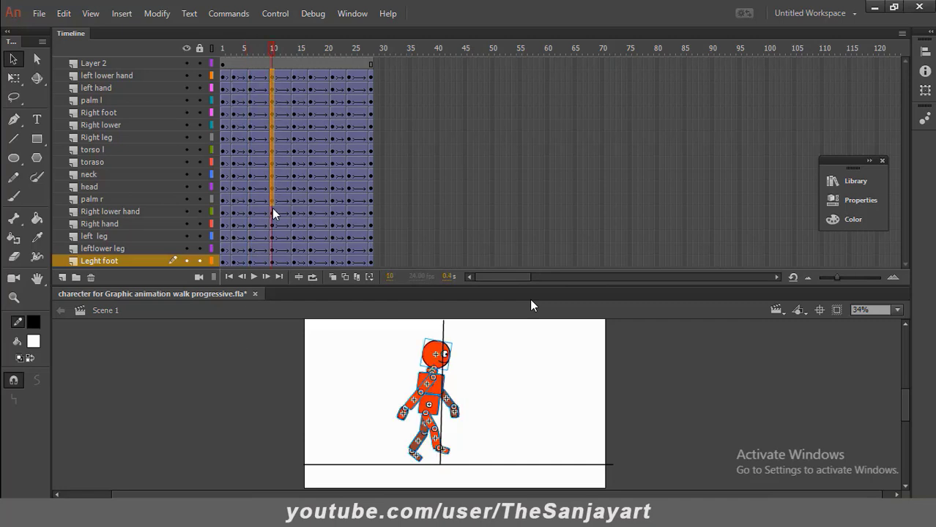
{"action": "left_click_drag", "start_coordinate": [272, 257], "coordinate": [271, 261]}
{"action": "key", "text": "shift+Right"}
{"action": "key", "text": "shift+Right"}
{"action": "key", "text": "shift+Right"}
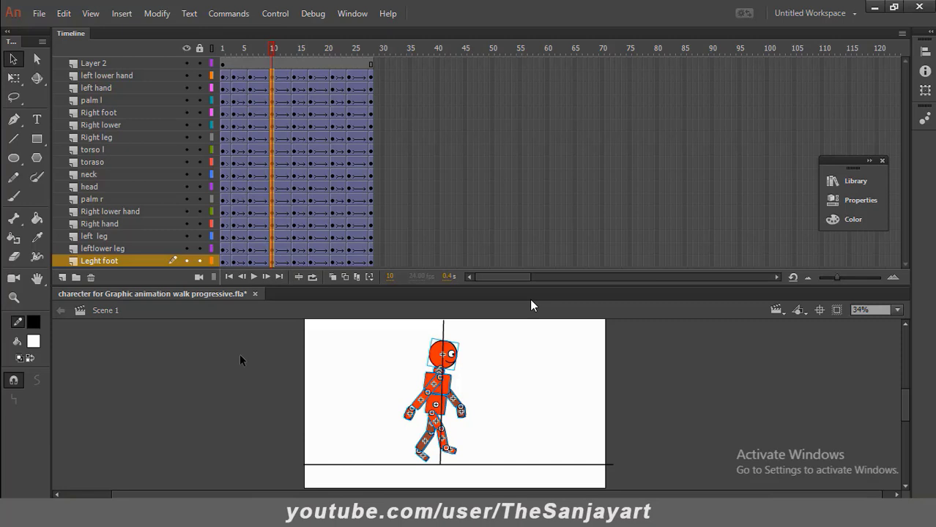
{"action": "key", "text": "Right"}
{"action": "key", "text": "Down"}
{"action": "key", "text": "Down"}
{"action": "key", "text": "Down"}
{"action": "key", "text": "Down"}
{"action": "key", "text": "Down"}
{"action": "key", "text": "Down"}
{"action": "key", "text": "Down"}
{"action": "key", "text": "Down"}
{"action": "key", "text": "Down"}
{"action": "key", "text": "Down"}
{"action": "key", "text": "Down"}
{"action": "key", "text": "Down"}
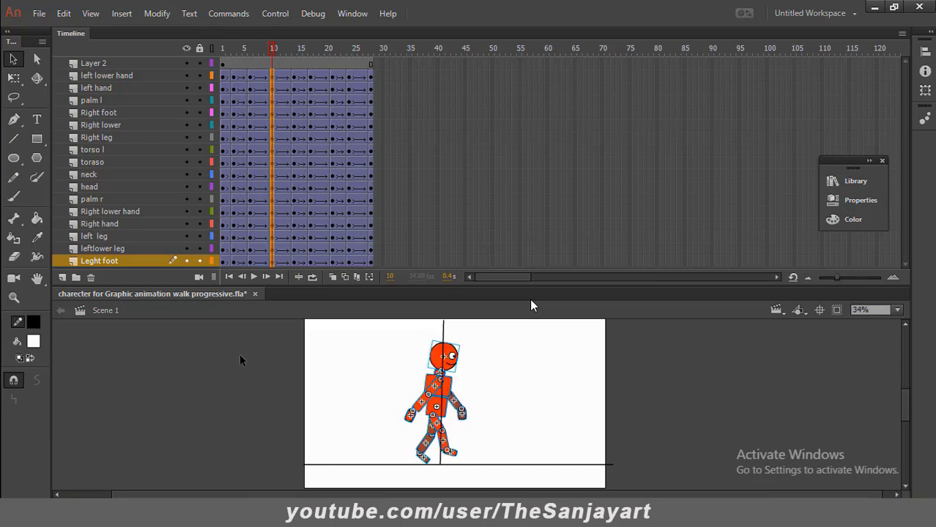
{"action": "key", "text": "Right"}
{"action": "key", "text": "Right"}
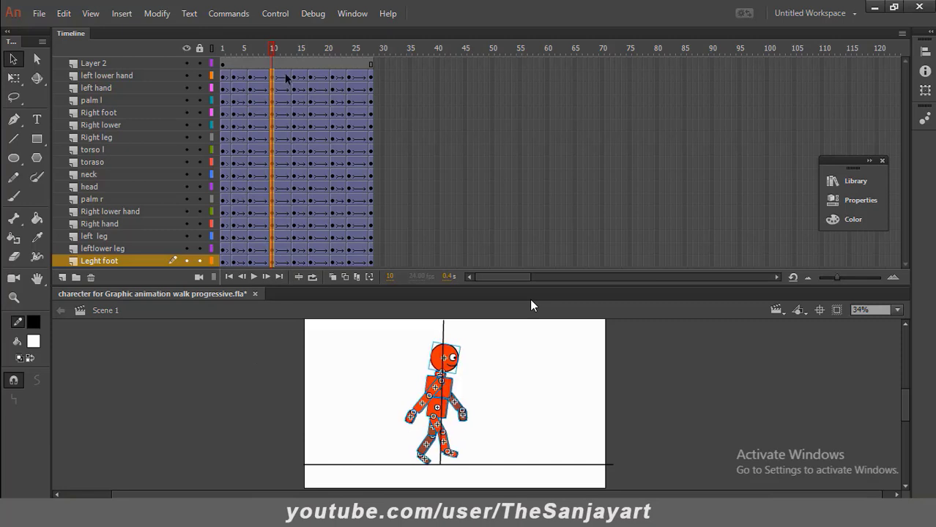
Lower the complete character pose at frame 14 until its feet rest on the ground line.
{"action": "left_click_drag", "start_coordinate": [293, 76], "coordinate": [297, 271]}
{"action": "key", "text": "Down"}
{"action": "key", "text": "Down"}
{"action": "key", "text": "Down"}
{"action": "key", "text": "Down"}
{"action": "key", "text": "Down"}
{"action": "key", "text": "Down"}
{"action": "key", "text": "Down"}
{"action": "key", "text": "Down"}
{"action": "key", "text": "Down"}
{"action": "key", "text": "Down"}
{"action": "key", "text": "Down"}
{"action": "key", "text": "Down"}
{"action": "key", "text": "Down"}
{"action": "key", "text": "Down"}
{"action": "key", "text": "Down"}
{"action": "key", "text": "Down"}
{"action": "key", "text": "Down"}
{"action": "key", "text": "Down"}
{"action": "key", "text": "Down"}
{"action": "key", "text": "Down"}
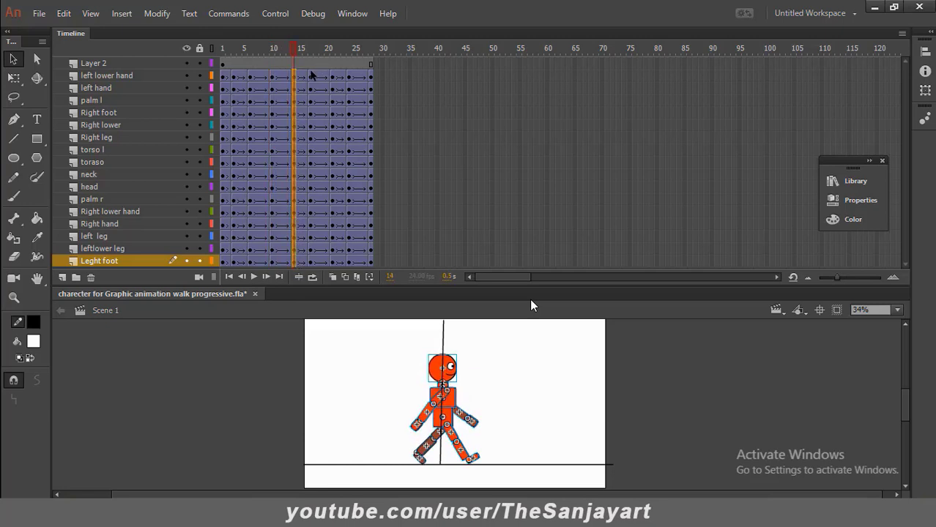
Shift the frame 17 pose on all character layers left to the vertical guide and down to the ground line.
{"action": "left_click_drag", "start_coordinate": [311, 80], "coordinate": [314, 269]}
{"action": "key", "text": "Left"}
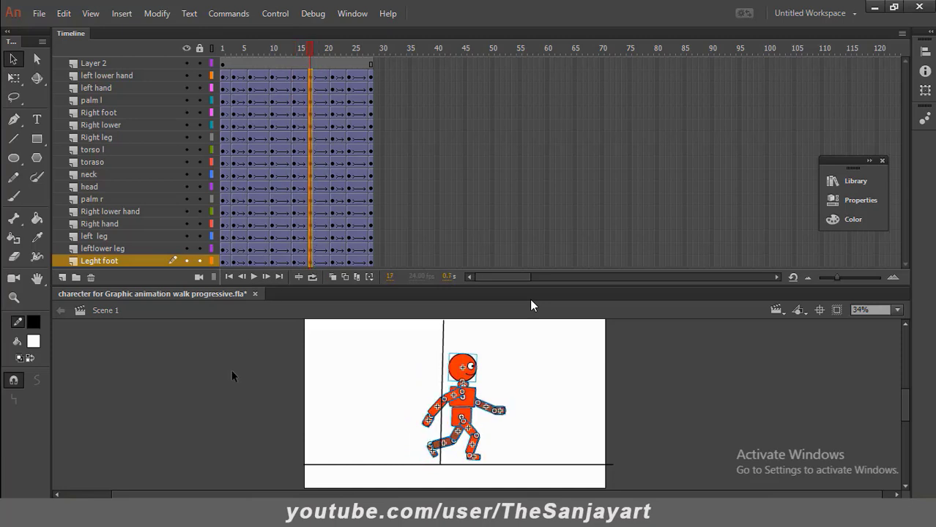
{"action": "key", "text": "Left"}
{"action": "key", "text": "Left"}
{"action": "key", "text": "Left"}
{"action": "key", "text": "Left"}
{"action": "key", "text": "Left"}
{"action": "key", "text": "Left"}
{"action": "key", "text": "Left"}
{"action": "key", "text": "Left"}
{"action": "key", "text": "Left"}
{"action": "key", "text": "Left"}
{"action": "key", "text": "Left"}
{"action": "key", "text": "Left"}
{"action": "key", "text": "Left"}
{"action": "key", "text": "Left"}
{"action": "key", "text": "Left"}
{"action": "key", "text": "Left"}
{"action": "key", "text": "Left"}
{"action": "key", "text": "Left"}
{"action": "key", "text": "Left"}
{"action": "key", "text": "Left"}
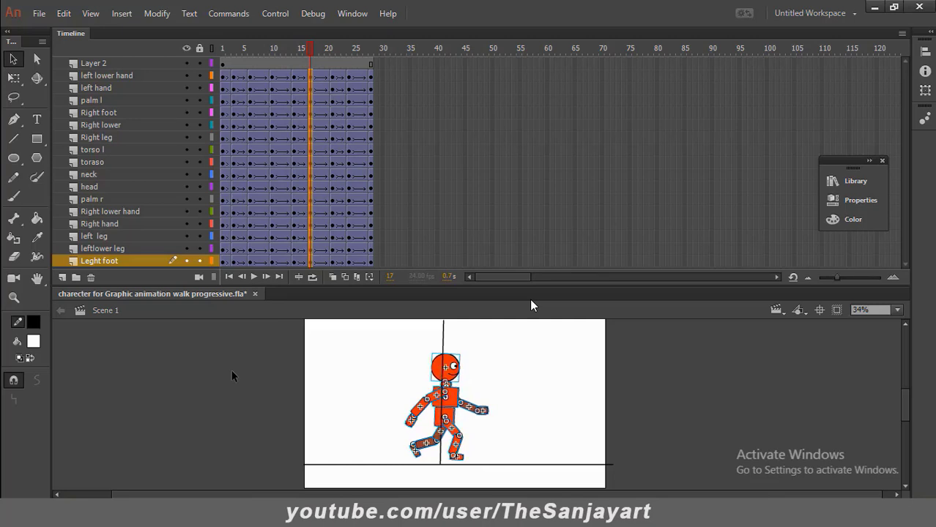
{"action": "key", "text": "Down"}
{"action": "key", "text": "Down"}
{"action": "key", "text": "Down"}
{"action": "key", "text": "Down"}
{"action": "key", "text": "Down"}
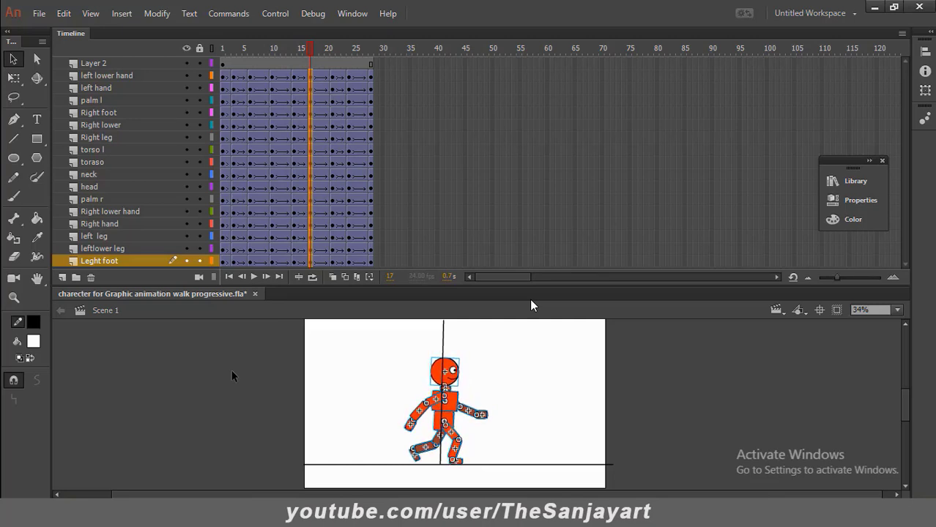
Move every body part at frame 21 left onto the vertical guide and down until the standing foot meets the ground line.
{"action": "left_click", "coordinate": [332, 76]}
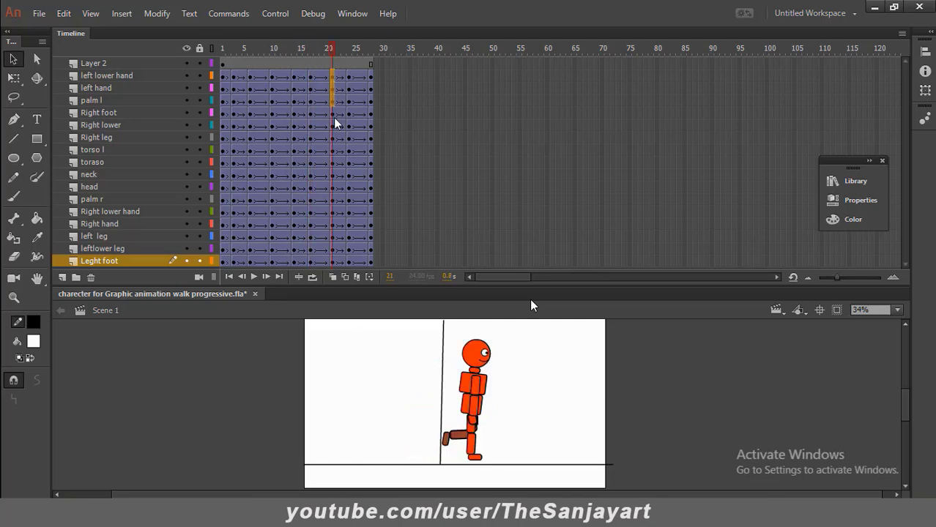
{"action": "left_click_drag", "start_coordinate": [329, 274], "coordinate": [331, 279]}
{"action": "key", "text": "Left"}
{"action": "key", "text": "Left"}
{"action": "key", "text": "Left"}
{"action": "key", "text": "Left"}
{"action": "key", "text": "Left"}
{"action": "key", "text": "Left"}
{"action": "key", "text": "Left"}
{"action": "key", "text": "Left"}
{"action": "key", "text": "Left"}
{"action": "key", "text": "Left"}
{"action": "key", "text": "Left"}
{"action": "key", "text": "Left"}
{"action": "key", "text": "Left"}
{"action": "key", "text": "Left"}
{"action": "key", "text": "Left"}
{"action": "key", "text": "Left"}
{"action": "key", "text": "Left"}
{"action": "key", "text": "Left"}
{"action": "key", "text": "Left"}
{"action": "key", "text": "Left"}
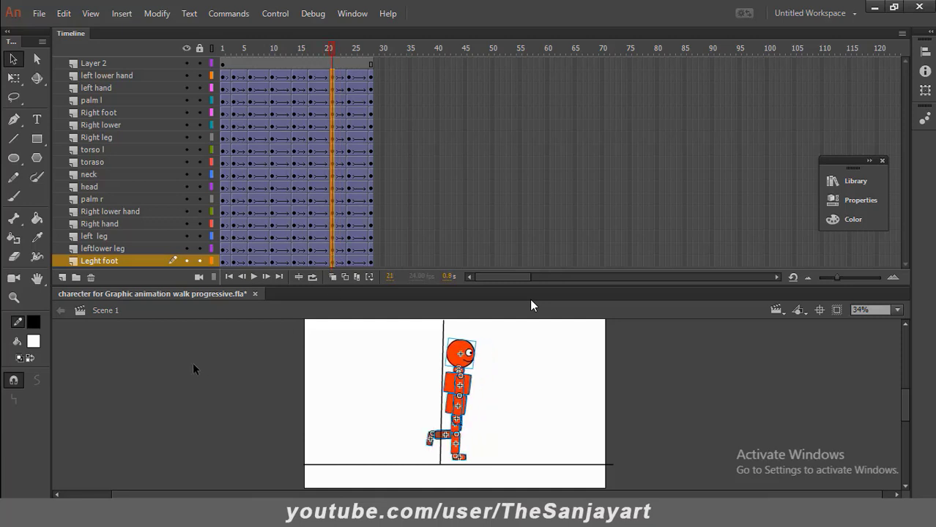
{"action": "key", "text": "Left"}
{"action": "key", "text": "Left"}
{"action": "key", "text": "Left"}
{"action": "key", "text": "Left"}
{"action": "key", "text": "Left"}
{"action": "key", "text": "Left"}
{"action": "key", "text": "Left"}
{"action": "key", "text": "Left"}
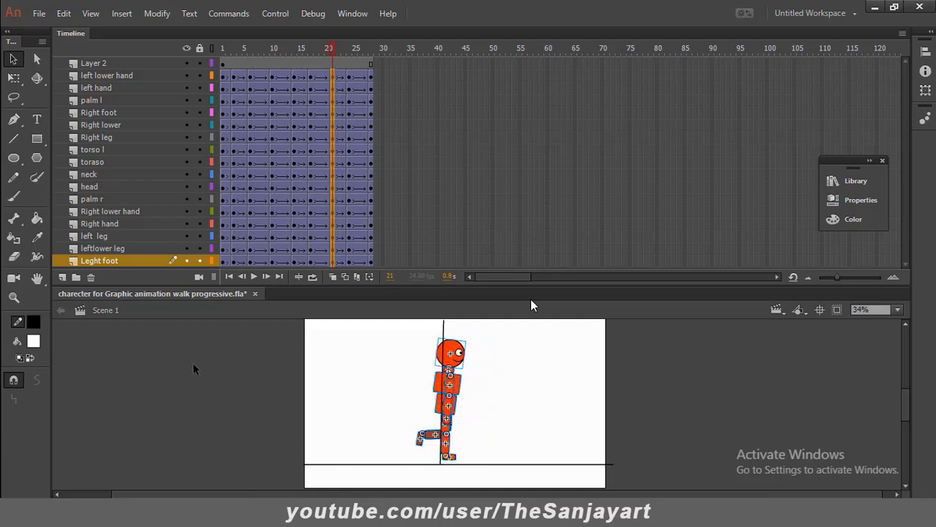
{"action": "key", "text": "Left"}
{"action": "key", "text": "Left"}
{"action": "key", "text": "Left"}
{"action": "key", "text": "Down"}
{"action": "key", "text": "Down"}
{"action": "key", "text": "Down"}
{"action": "key", "text": "Down"}
{"action": "key", "text": "Down"}
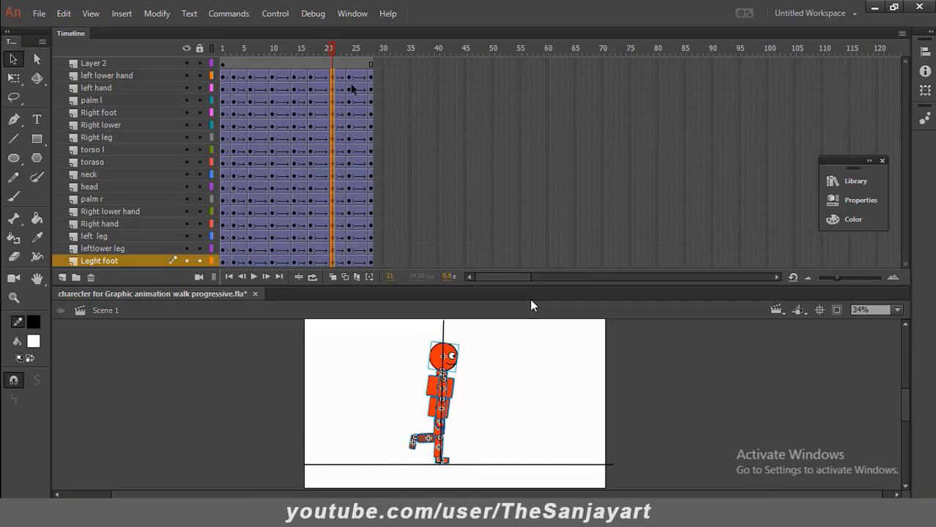
Align the whole character at frame 24 with the vertical guide and ground line by moving it left and down.
{"action": "left_click_drag", "start_coordinate": [350, 76], "coordinate": [350, 292]}
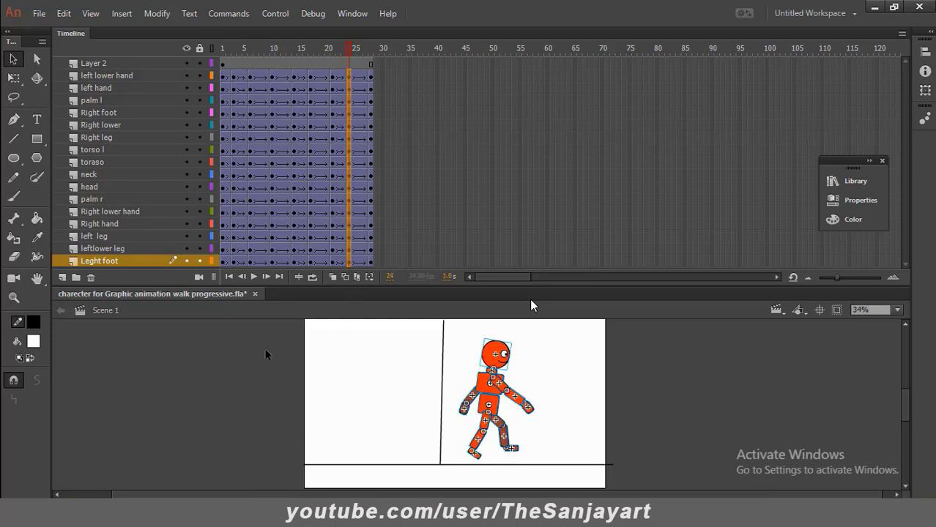
{"action": "key", "text": "Left"}
{"action": "key", "text": "Left"}
{"action": "key", "text": "shift+Left"}
{"action": "key", "text": "shift+Left"}
{"action": "key", "text": "shift+Left"}
{"action": "key", "text": "shift+Left"}
{"action": "key", "text": "shift+Left"}
{"action": "key", "text": "shift+Left"}
{"action": "key", "text": "shift+Left"}
{"action": "key", "text": "shift+Left"}
{"action": "key", "text": "shift+Left"}
{"action": "key", "text": "shift+Left"}
{"action": "key", "text": "shift+Left"}
{"action": "key", "text": "shift+Left"}
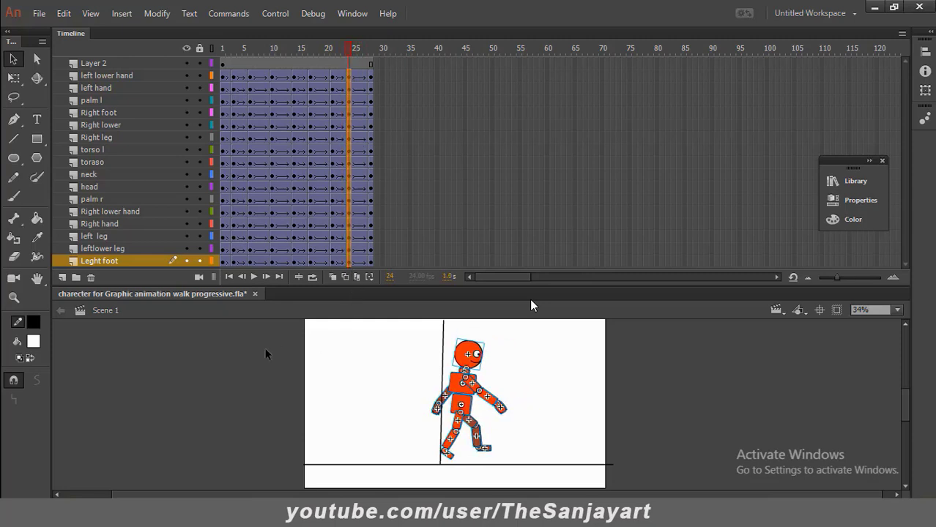
{"action": "key", "text": "shift+Left"}
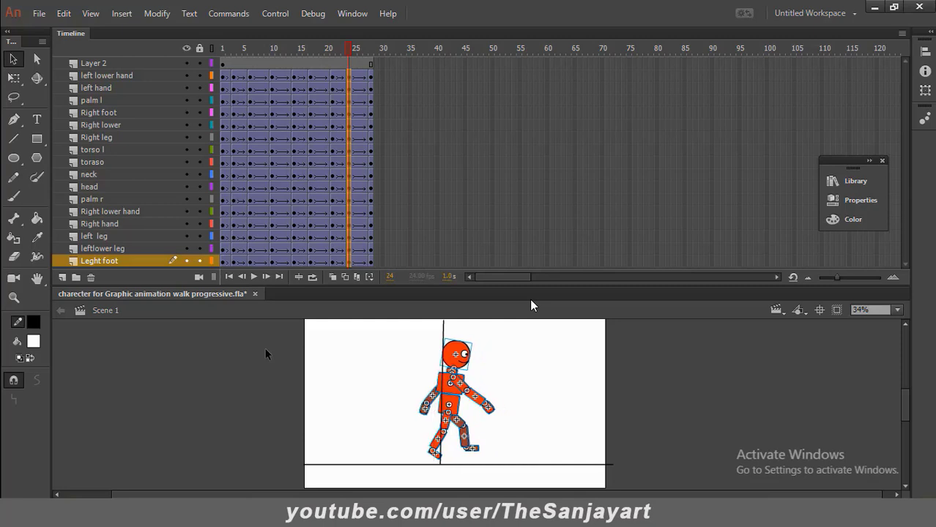
{"action": "key", "text": "shift+Left"}
{"action": "key", "text": "shift+Left"}
{"action": "key", "text": "shift+Left"}
{"action": "key", "text": "shift+Left"}
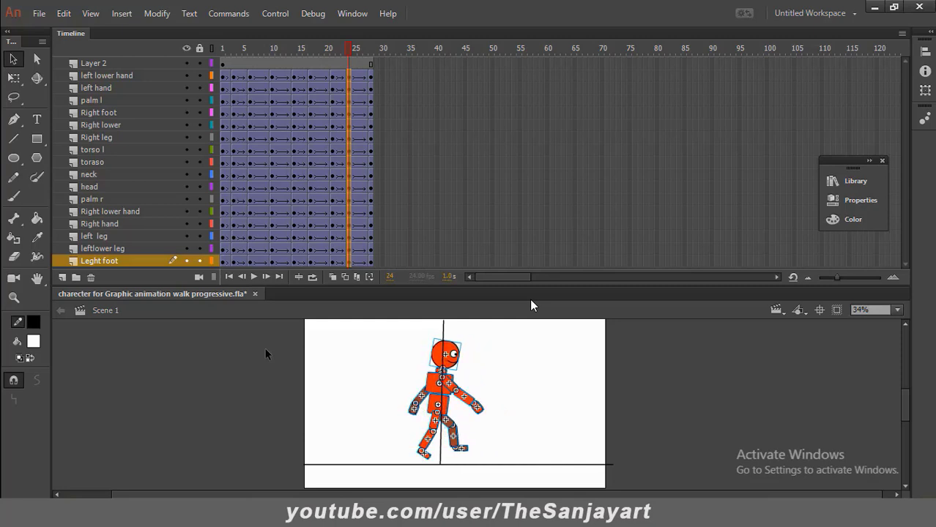
{"action": "key", "text": "shift+Down"}
{"action": "key", "text": "shift+Down"}
{"action": "key", "text": "shift+Down"}
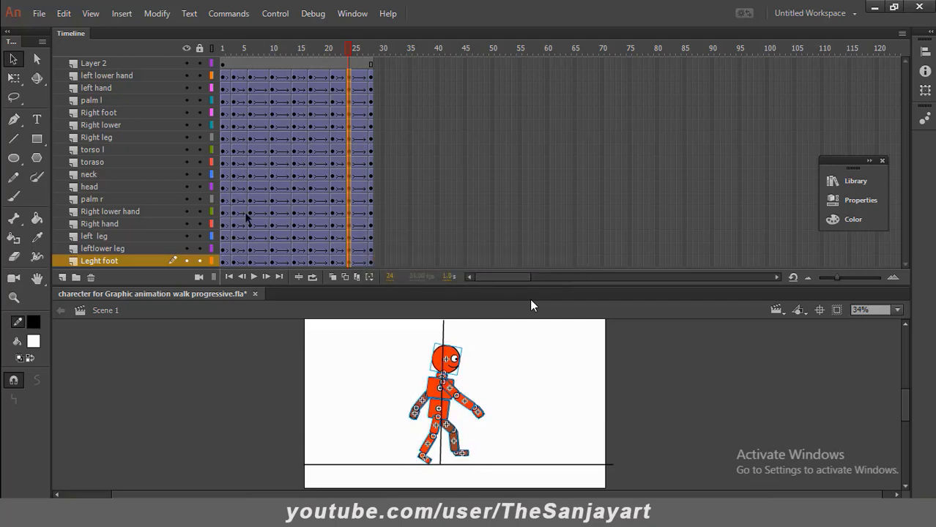
Bring the final pose at frame 28 left to the vertical guide and lower its feet to the ground line.
{"action": "left_click_drag", "start_coordinate": [372, 76], "coordinate": [370, 272]}
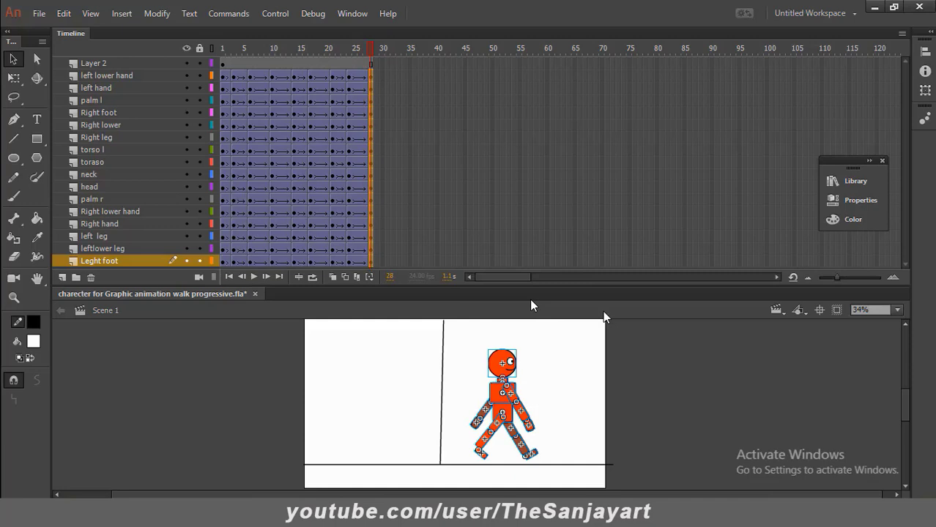
{"action": "key", "text": "Left"}
{"action": "key", "text": "shift+Left"}
{"action": "key", "text": "shift+Left"}
{"action": "key", "text": "shift+Left"}
{"action": "key", "text": "shift+Left"}
{"action": "key", "text": "shift+Left"}
{"action": "key", "text": "shift+Left"}
{"action": "key", "text": "shift+Left"}
{"action": "key", "text": "shift+Left"}
{"action": "key", "text": "shift+Left"}
{"action": "key", "text": "shift+Left"}
{"action": "key", "text": "shift+Left"}
{"action": "key", "text": "shift+Left"}
{"action": "key", "text": "shift+Left"}
{"action": "key", "text": "shift+Left"}
{"action": "key", "text": "shift+Left"}
{"action": "key", "text": "shift+Left"}
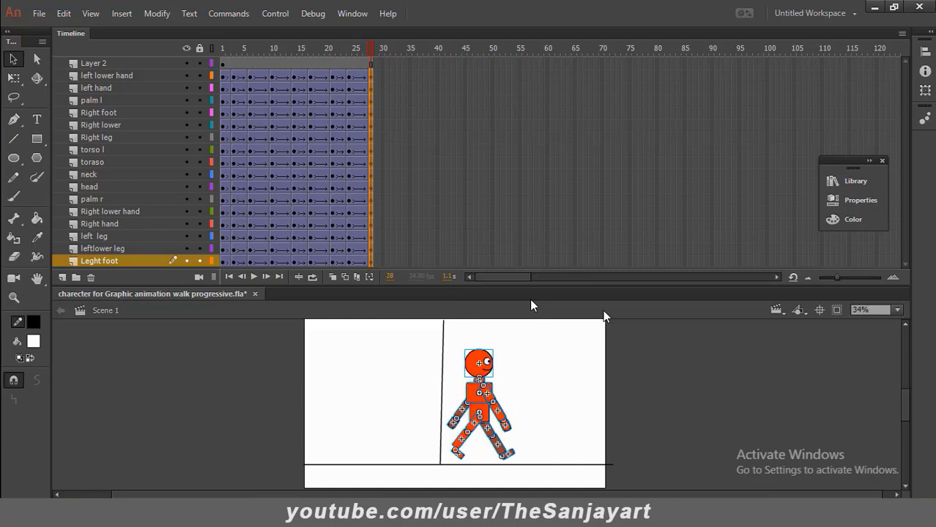
{"action": "key", "text": "shift+Left"}
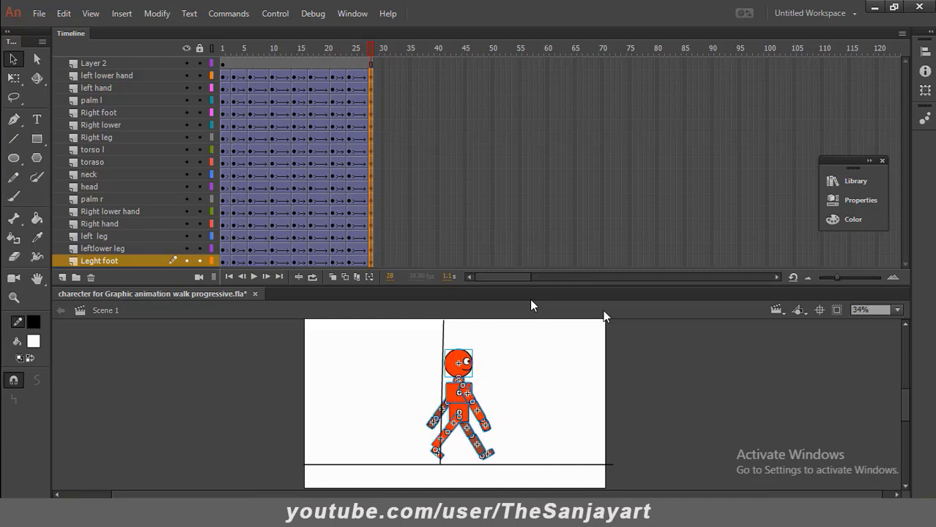
{"action": "key", "text": "shift+Left"}
{"action": "key", "text": "shift+Left"}
{"action": "key", "text": "shift+Left"}
{"action": "key", "text": "shift+Left"}
{"action": "key", "text": "shift+Left"}
{"action": "key", "text": "shift+Left"}
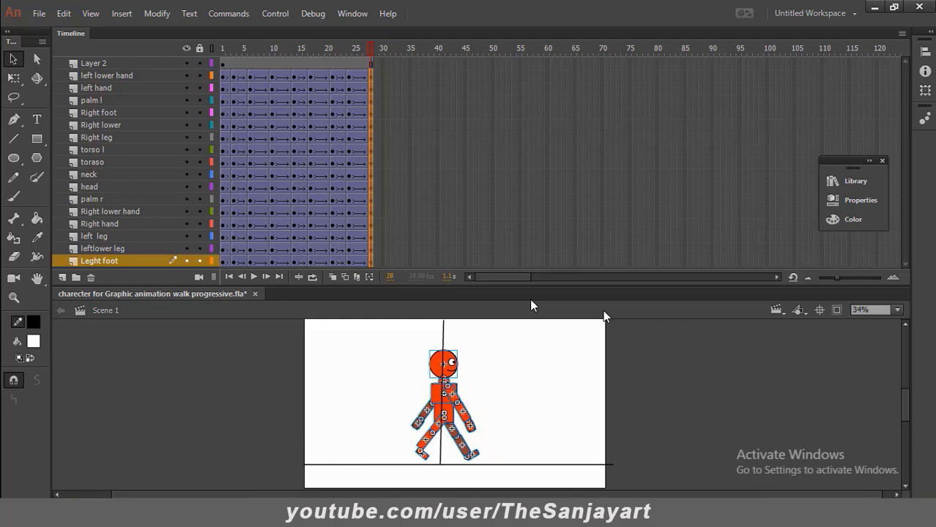
{"action": "key", "text": "shift+Down"}
{"action": "key", "text": "shift+Down"}
{"action": "key", "text": "Left"}
{"action": "key", "text": "Left"}
{"action": "key", "text": "Left"}
{"action": "key", "text": "Left"}
{"action": "key", "text": "Left"}
{"action": "key", "text": "Left"}
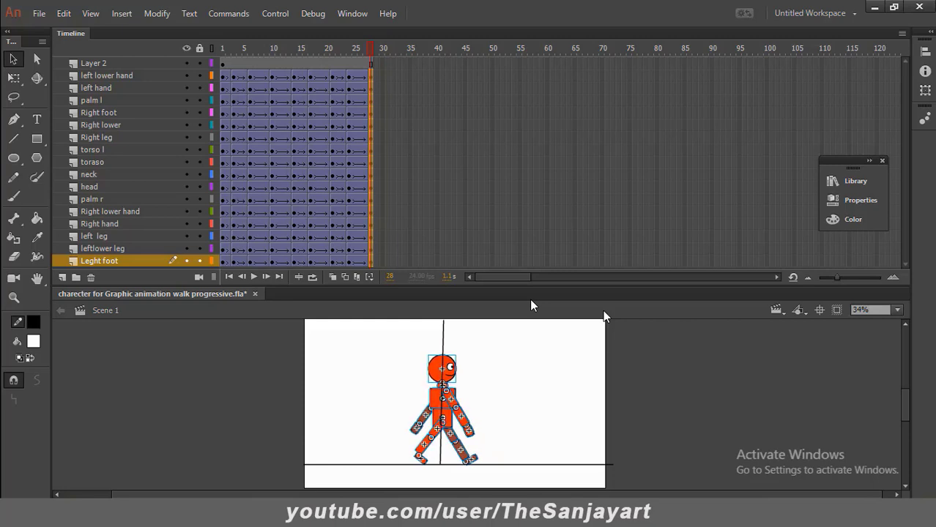
Scrub through the walk and test the movie to check the alignment, closing the preview when done.
{"action": "left_click_drag", "start_coordinate": [374, 52], "coordinate": [263, 119]}
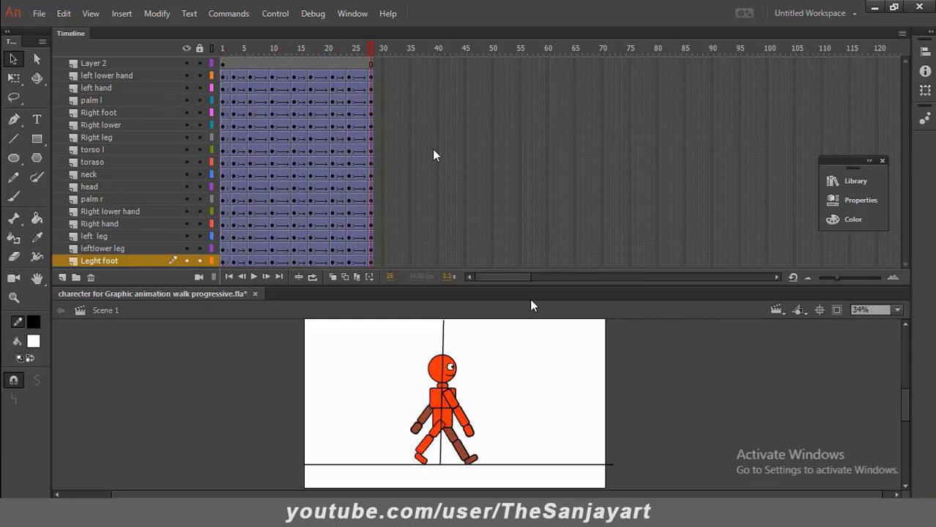
{"action": "key", "text": "ctrl+Return"}
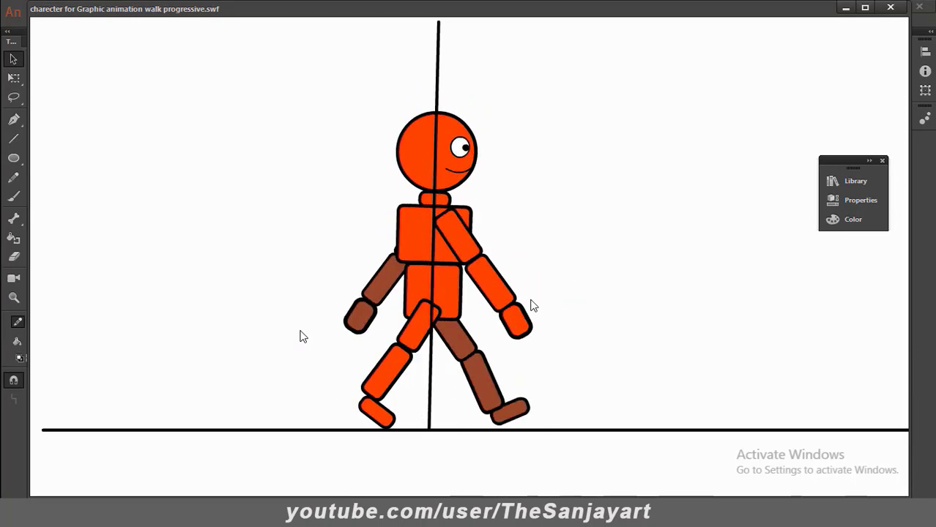
{"action": "left_click", "coordinate": [891, 8]}
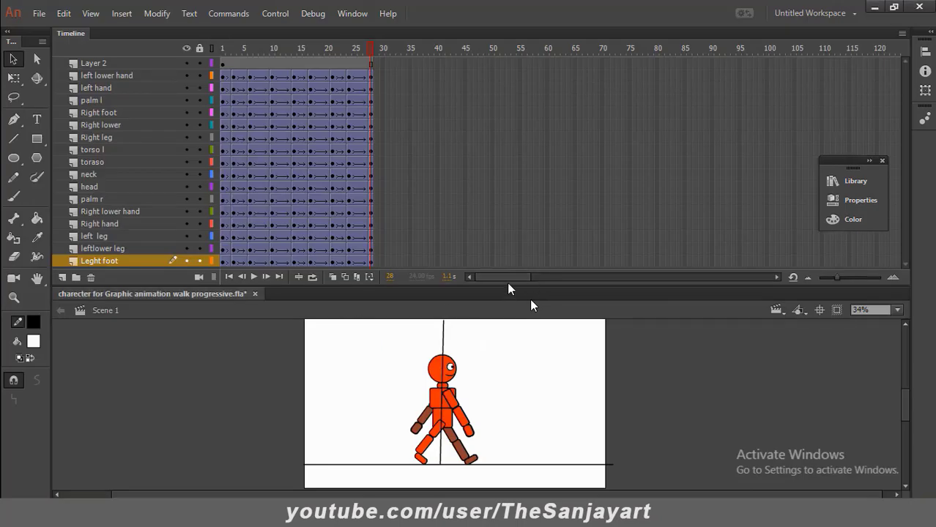
Shrink the timeline area, hide the guide lines on Layer 2, and preview the movie without them.
{"action": "left_click_drag", "start_coordinate": [507, 282], "coordinate": [504, 4]}
{"action": "left_click", "coordinate": [186, 63]}
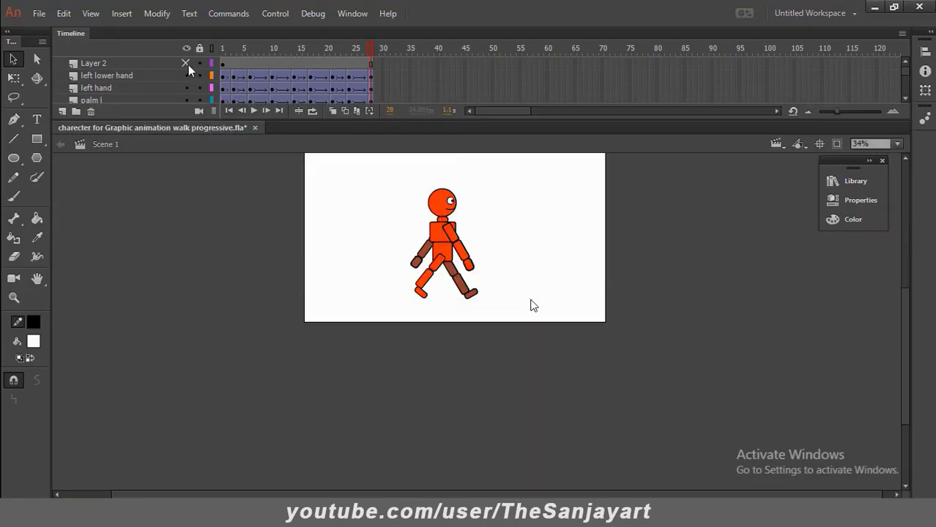
{"action": "key", "text": "ctrl+Return"}
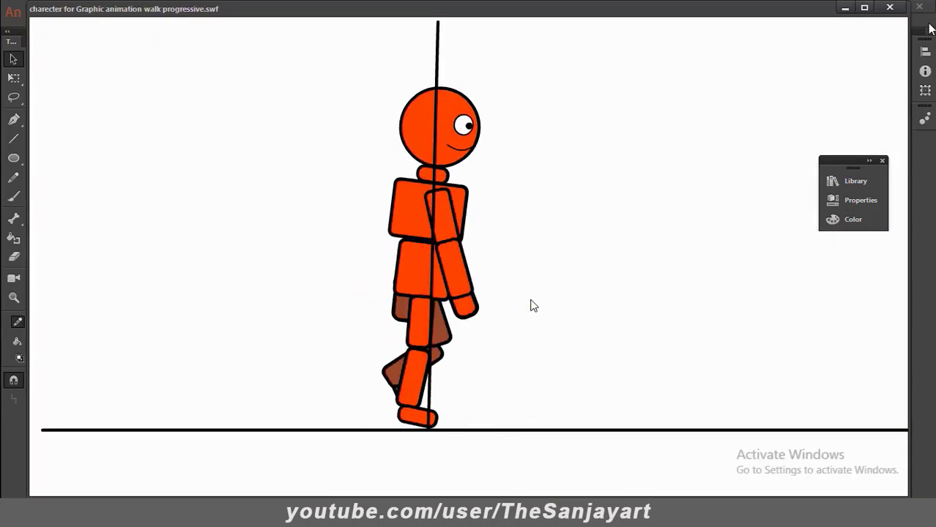
{"action": "left_click", "coordinate": [890, 7]}
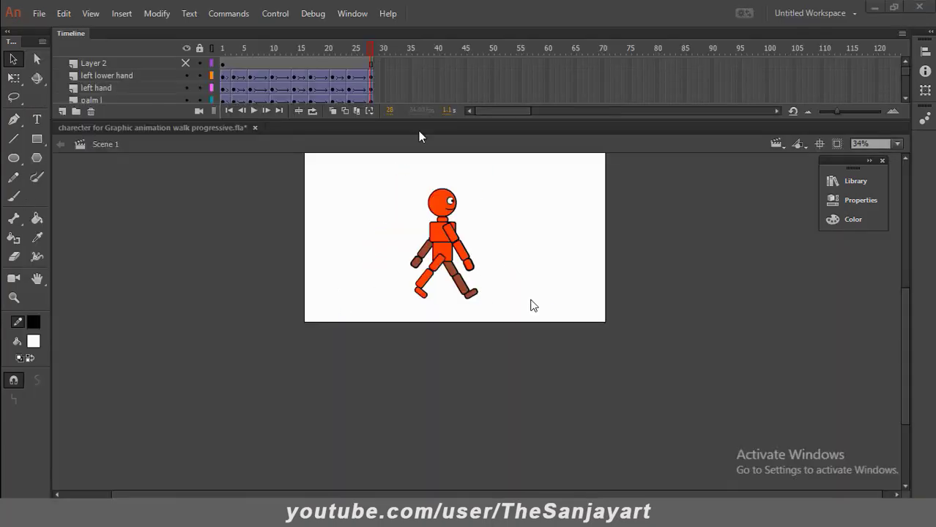
Delete the guide-line layer Layer 2 and test the movie again.
{"action": "scroll", "coordinate": [145, 69], "scroll_direction": "up", "scroll_amount": 5}
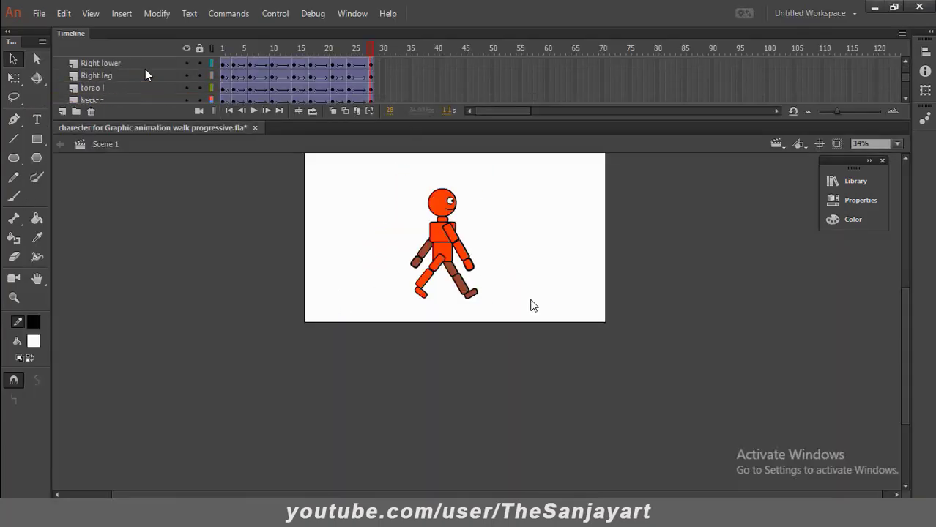
{"action": "left_click", "coordinate": [133, 63]}
{"action": "left_click", "coordinate": [90, 111]}
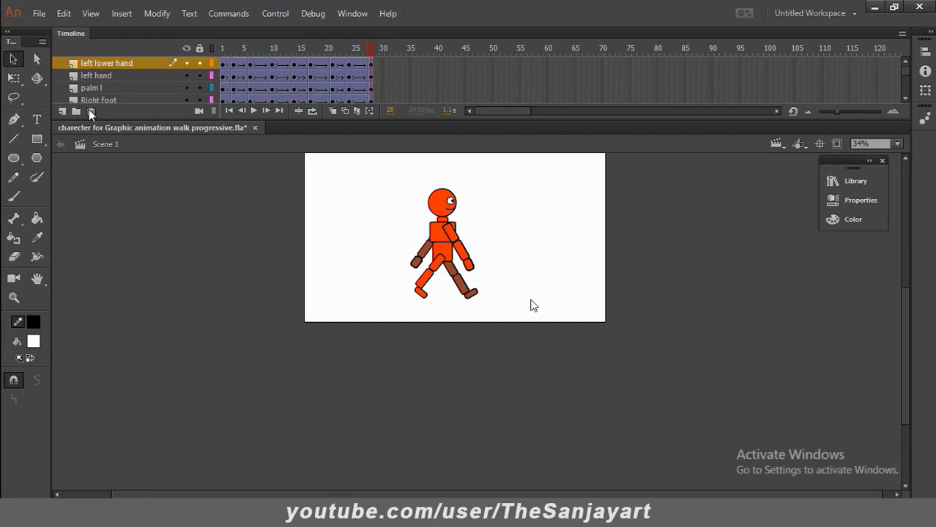
{"action": "key", "text": "ctrl+Return"}
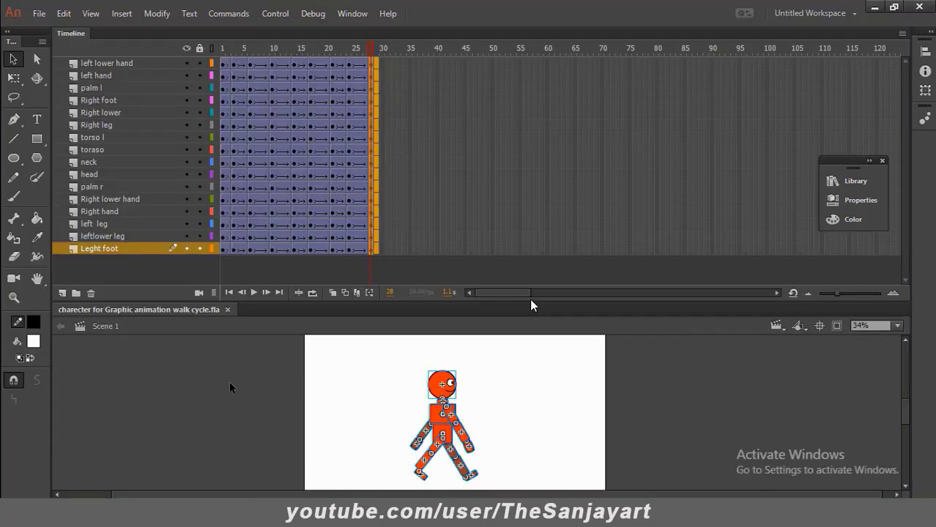
Return to frame 1 and cut all character layers, from left lower hand through Leght foot, out of the main timeline.
{"action": "left_click", "coordinate": [229, 381]}
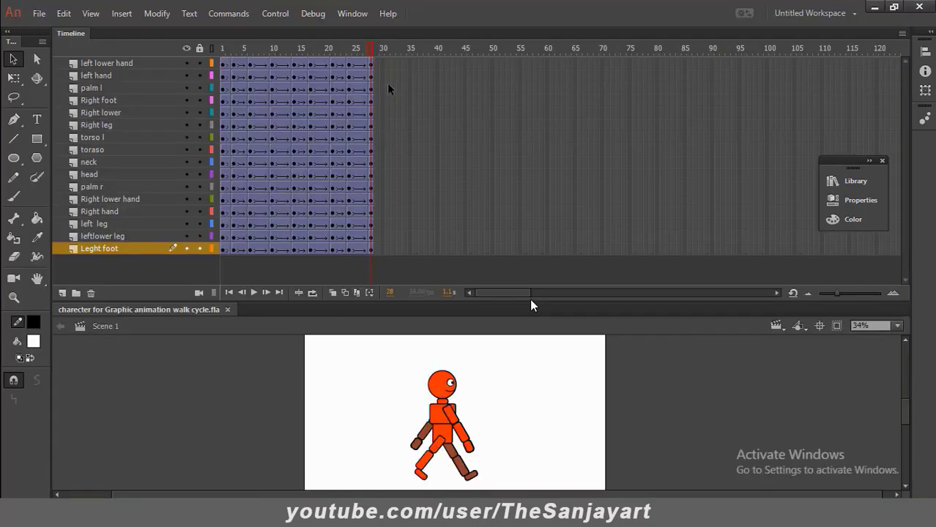
{"action": "left_click", "coordinate": [222, 49]}
{"action": "left_click", "coordinate": [147, 62]}
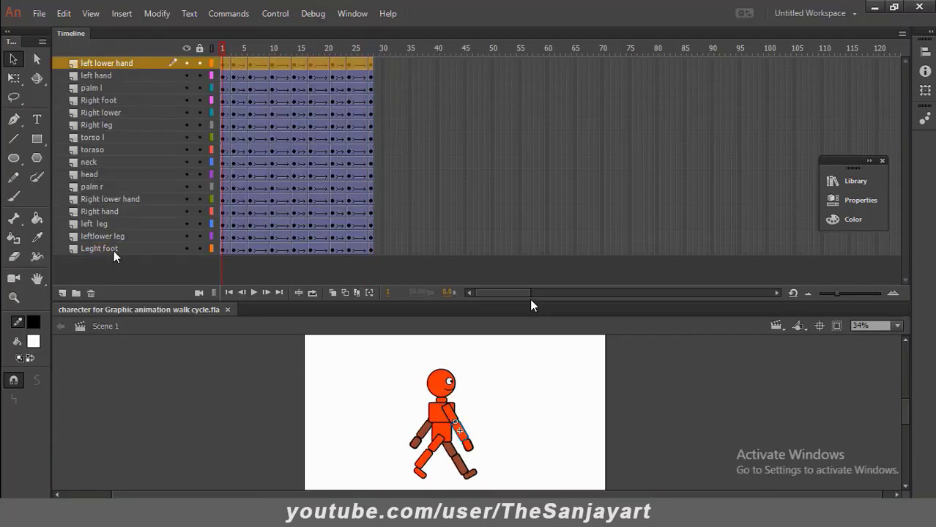
{"action": "left_click", "coordinate": [114, 250], "text": "shift"}
{"action": "right_click", "coordinate": [150, 60]}
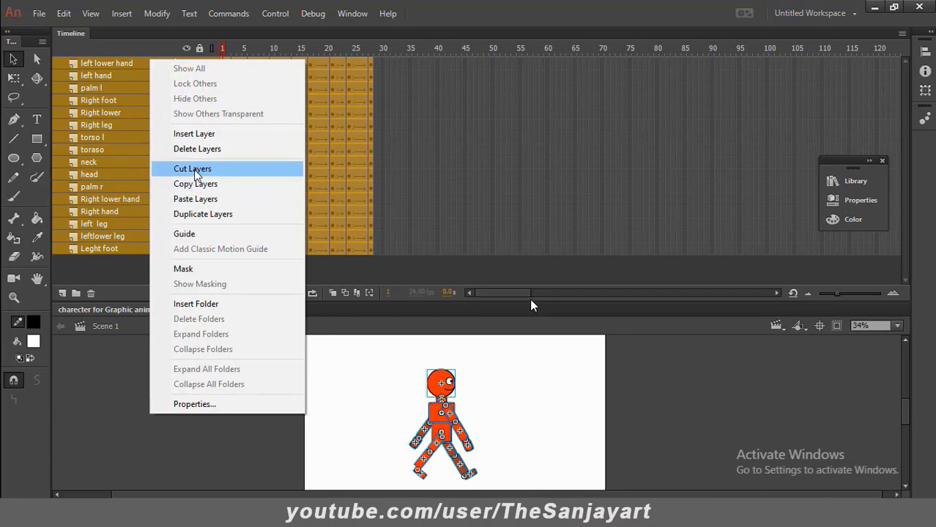
{"action": "left_click", "coordinate": [193, 171]}
Create a new graphic symbol named shadow in the library root.
{"action": "left_click", "coordinate": [124, 15]}
{"action": "left_click", "coordinate": [143, 30]}
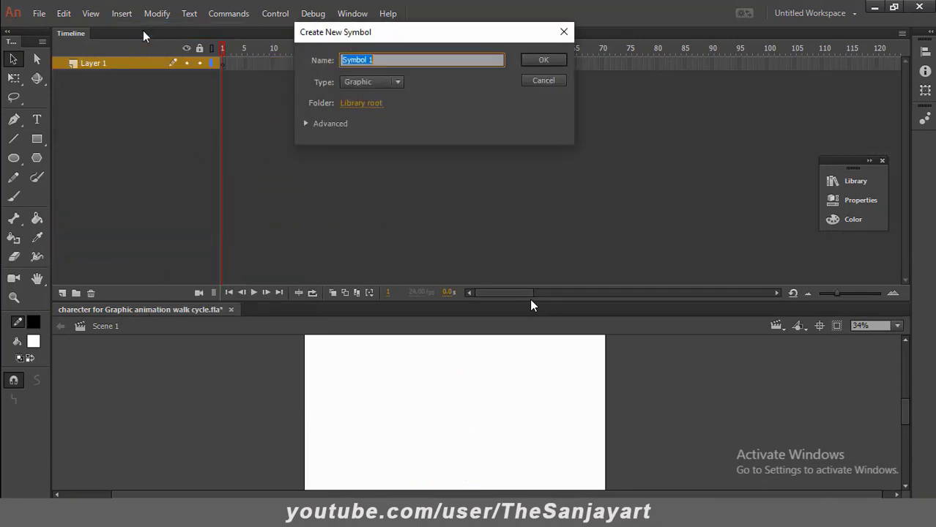
{"action": "type", "text": "shadow"}
{"action": "left_click", "coordinate": [544, 61]}
Paste the cut character layers into the timeline of the shadow symbol.
{"action": "right_click", "coordinate": [224, 66]}
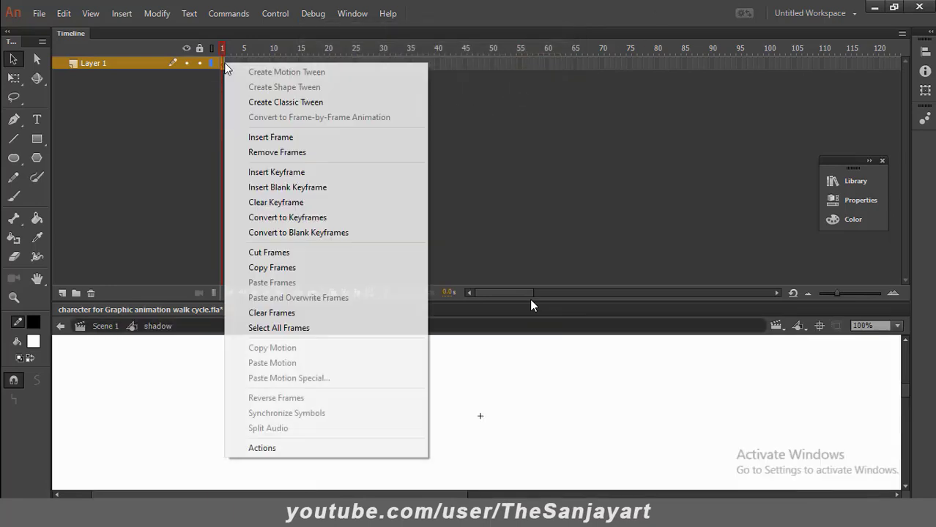
{"action": "right_click", "coordinate": [125, 63]}
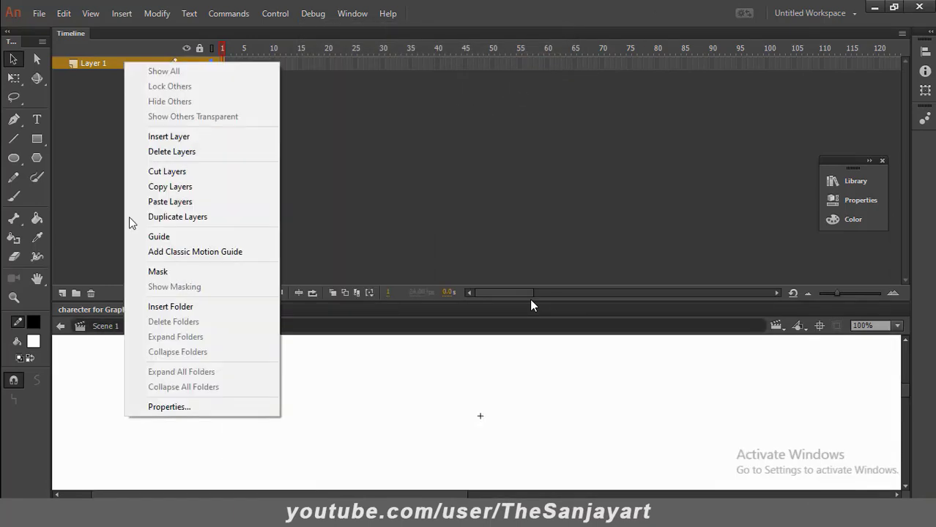
{"action": "left_click", "coordinate": [167, 202]}
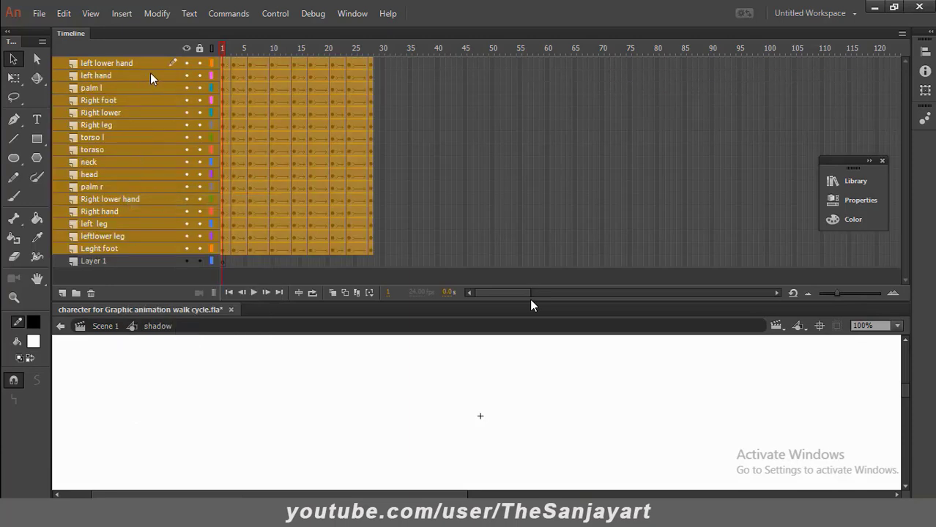
Return to Scene 1 and place an instance of the shadow symbol from the library on the stage.
{"action": "left_click", "coordinate": [106, 327]}
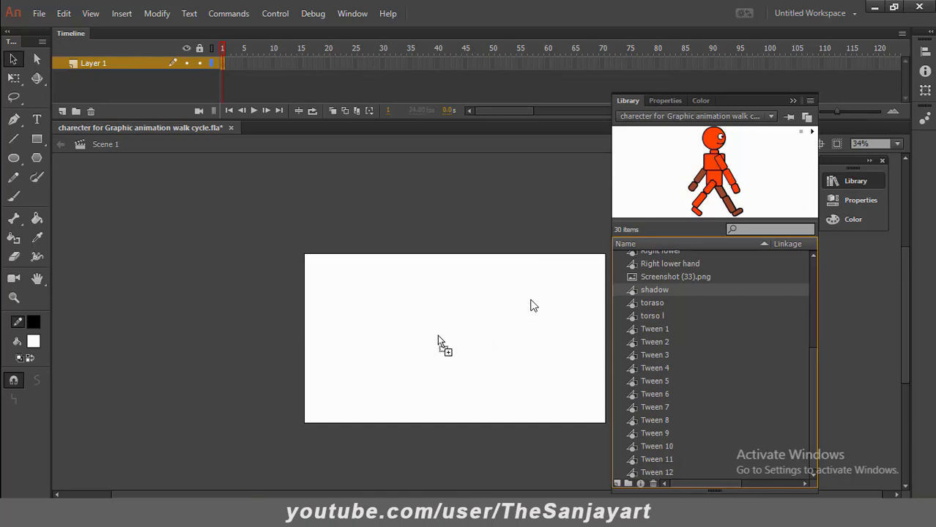
{"action": "left_click_drag", "start_coordinate": [471, 342], "coordinate": [403, 356]}
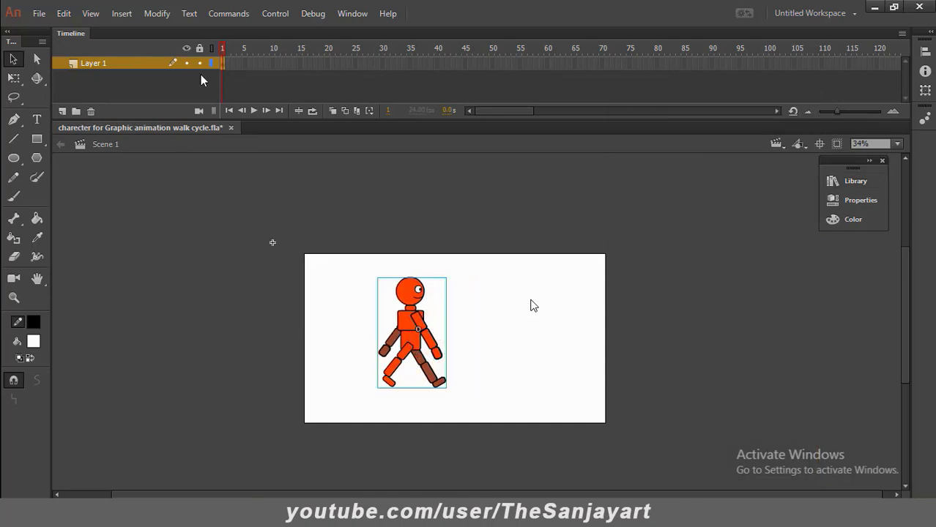
Extend Layer 1 on the main timeline to frame 28, matching the length of the shadow symbol's animation.
{"action": "double_click", "coordinate": [401, 344]}
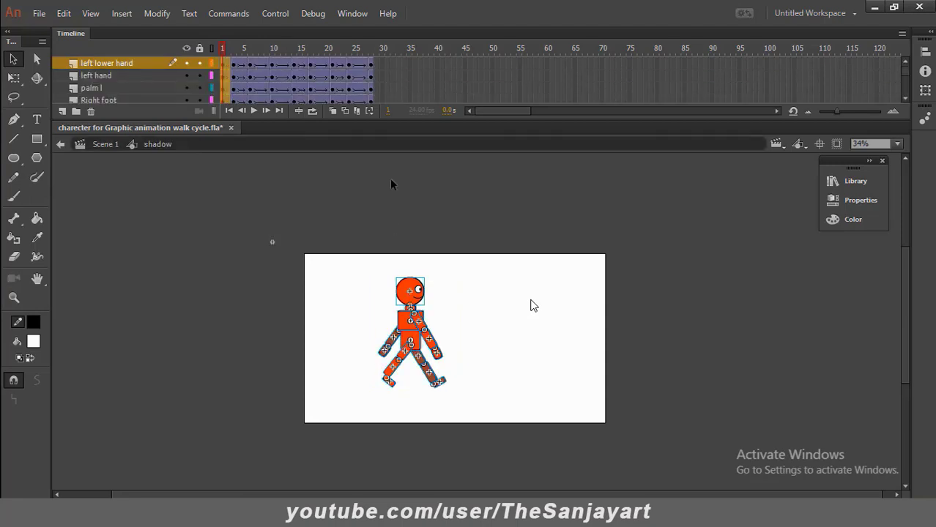
{"action": "double_click", "coordinate": [362, 268]}
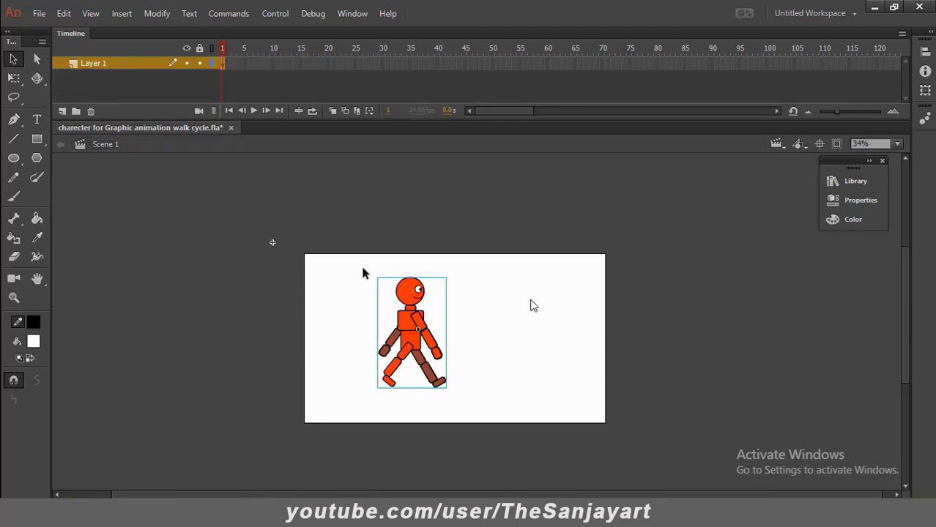
{"action": "left_click", "coordinate": [376, 66]}
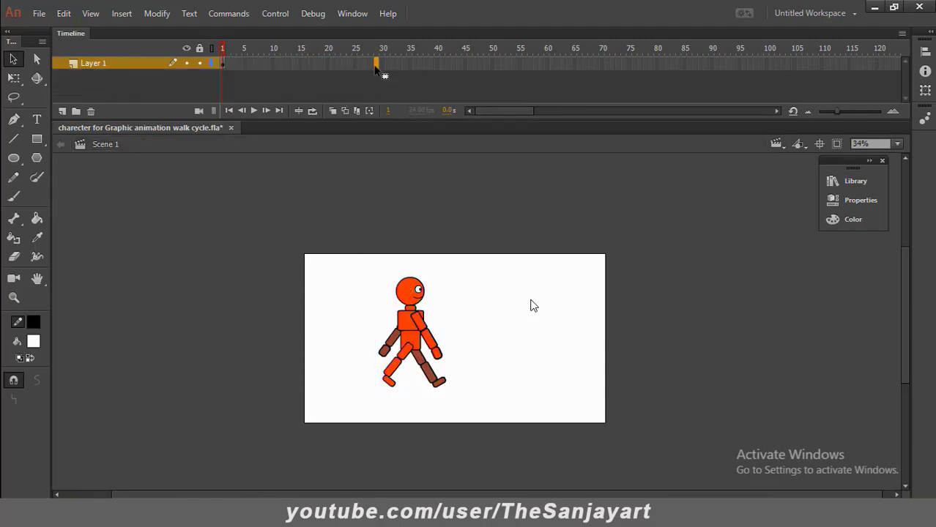
{"action": "key", "text": "F5"}
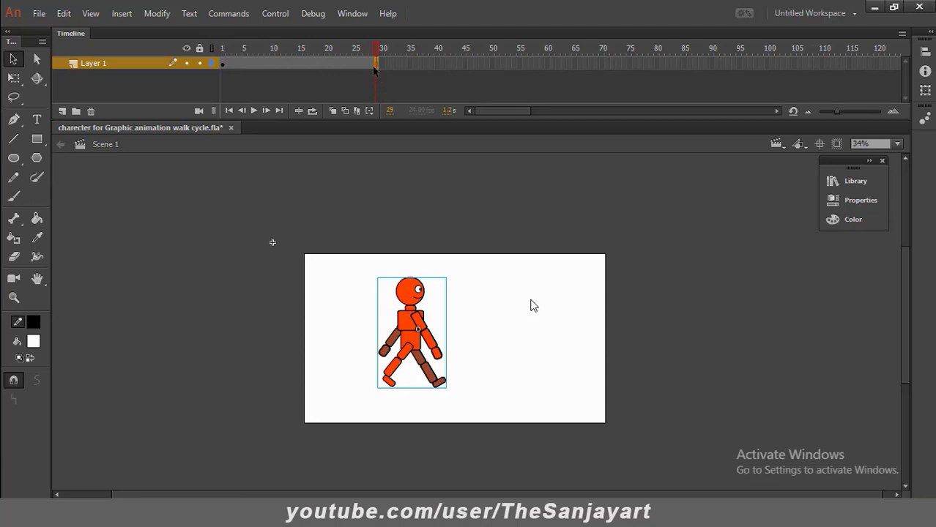
{"action": "left_click", "coordinate": [373, 66]}
{"action": "right_click", "coordinate": [375, 65]}
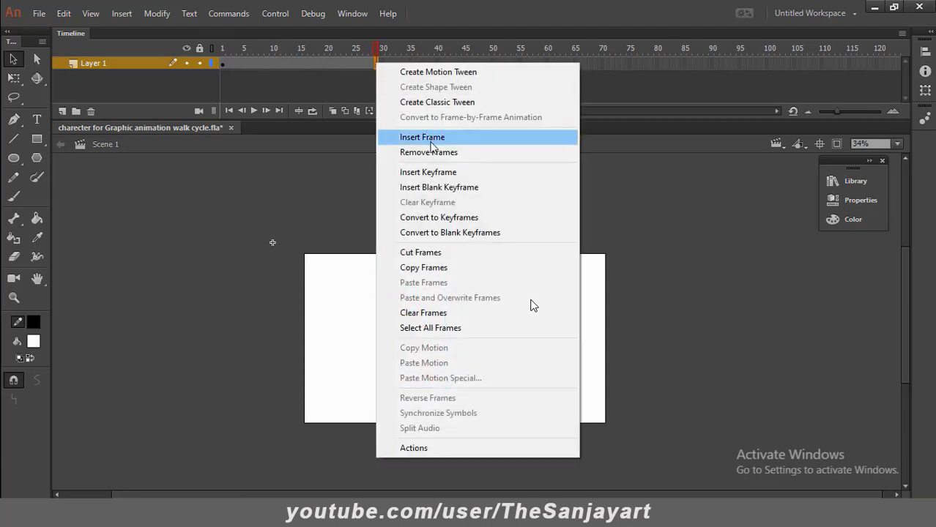
{"action": "left_click", "coordinate": [424, 153]}
Return to frame 1 and move the character instance closer to the centre of the stage.
{"action": "left_click_drag", "start_coordinate": [373, 50], "coordinate": [148, 90]}
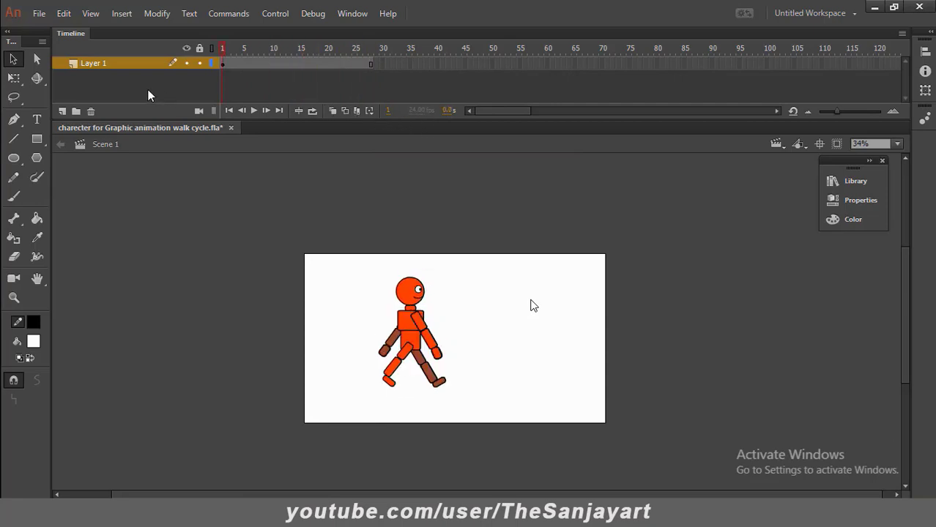
{"action": "left_click", "coordinate": [147, 64]}
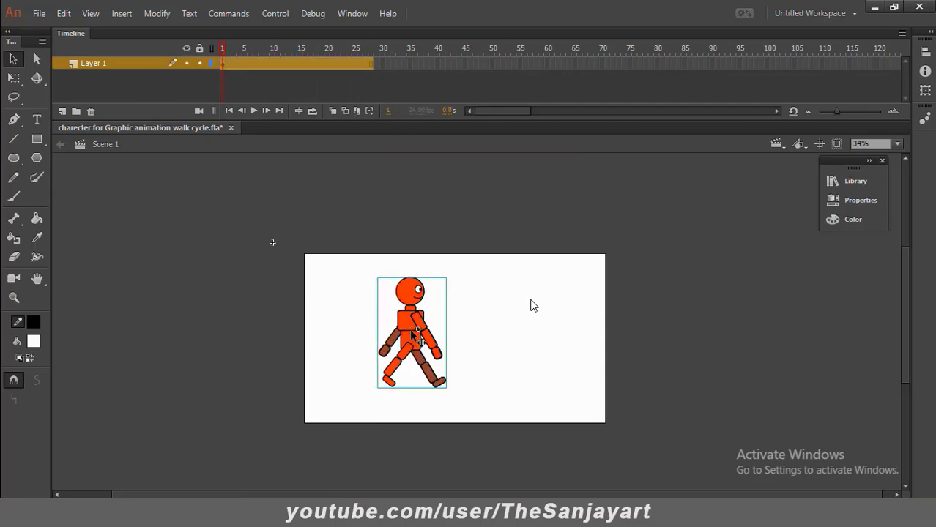
{"action": "left_click_drag", "start_coordinate": [406, 334], "coordinate": [437, 338]}
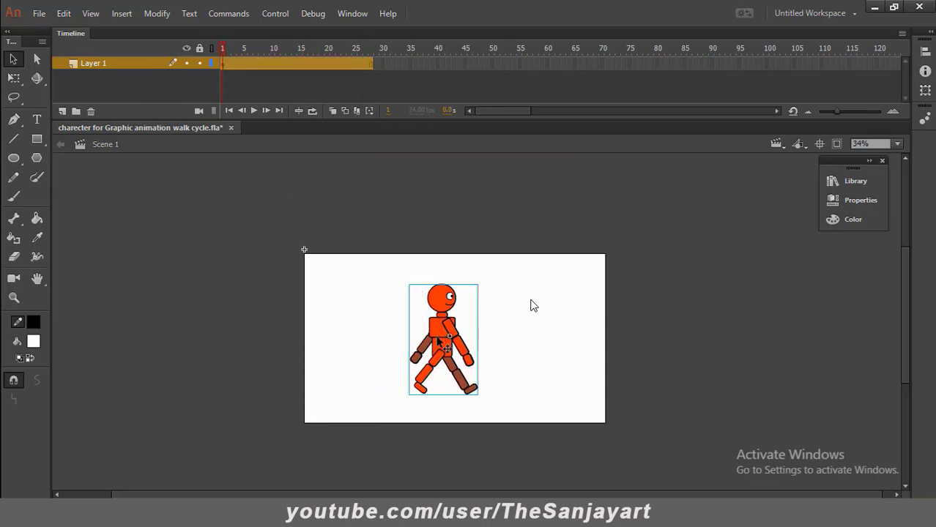
{"action": "left_click", "coordinate": [223, 64]}
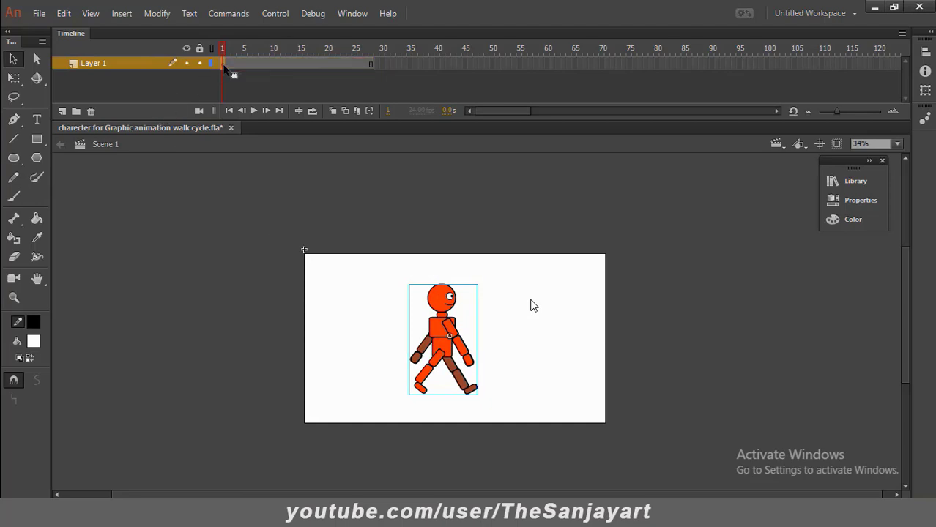
{"action": "right_click", "coordinate": [125, 61]}
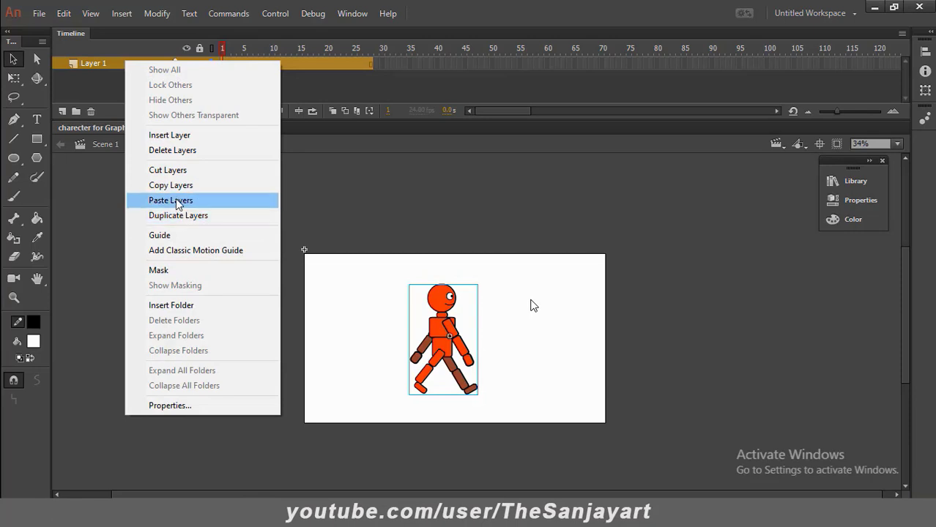
{"action": "left_click", "coordinate": [170, 185]}
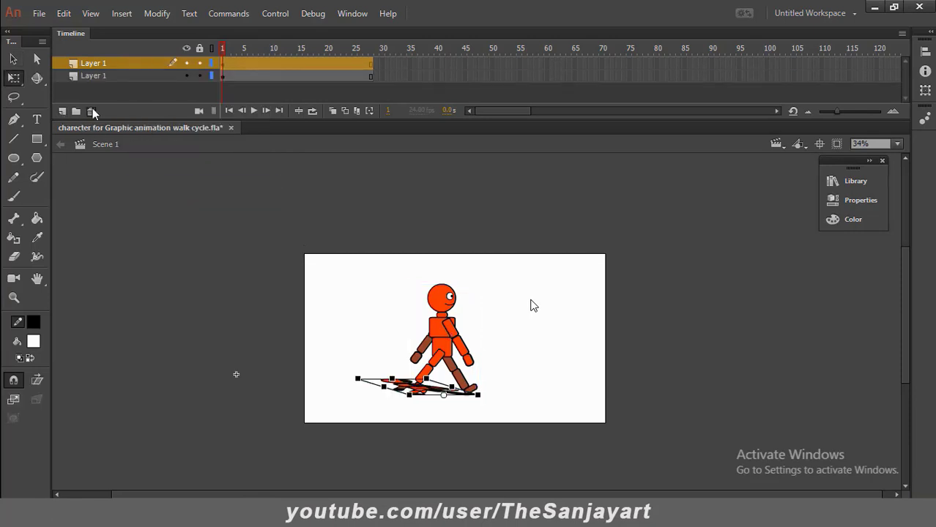
Duplicate the shadow symbol in the library as a graphic symbol named shadow 01.
{"action": "left_click", "coordinate": [855, 182]}
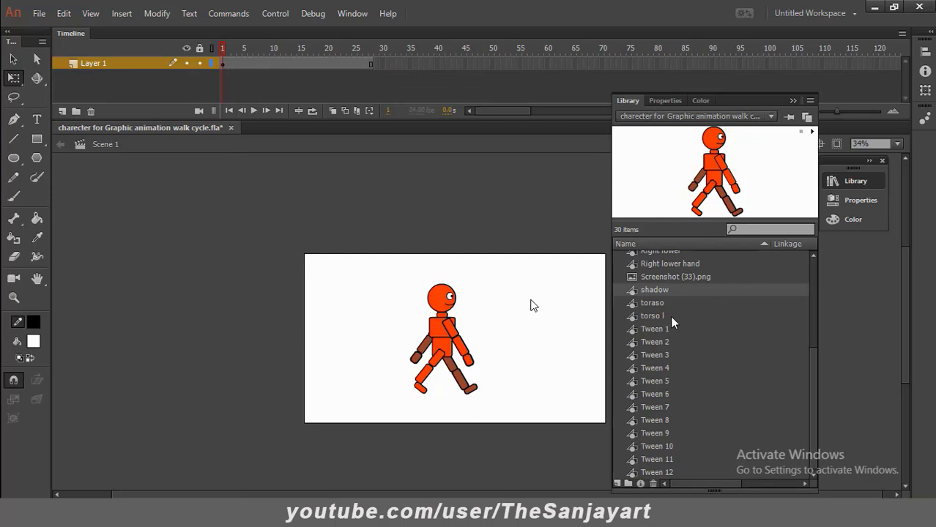
{"action": "right_click", "coordinate": [652, 292]}
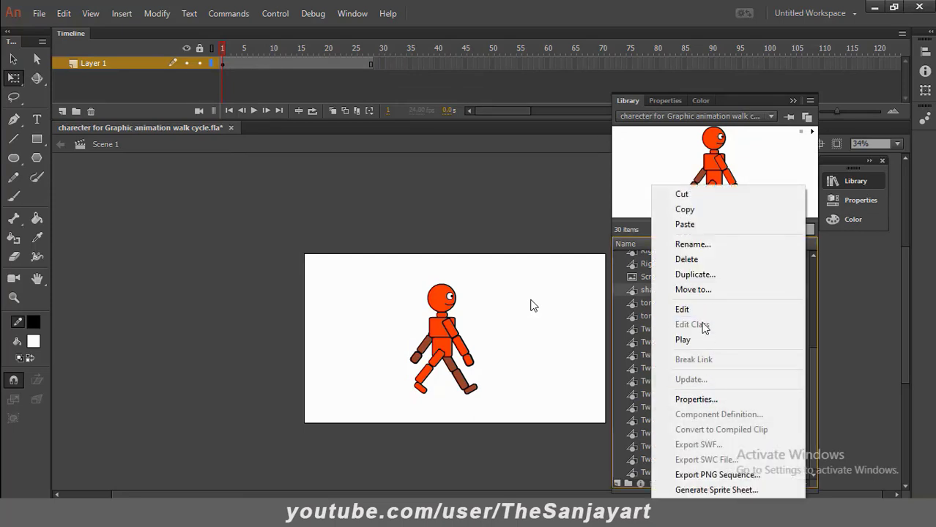
{"action": "left_click", "coordinate": [697, 276]}
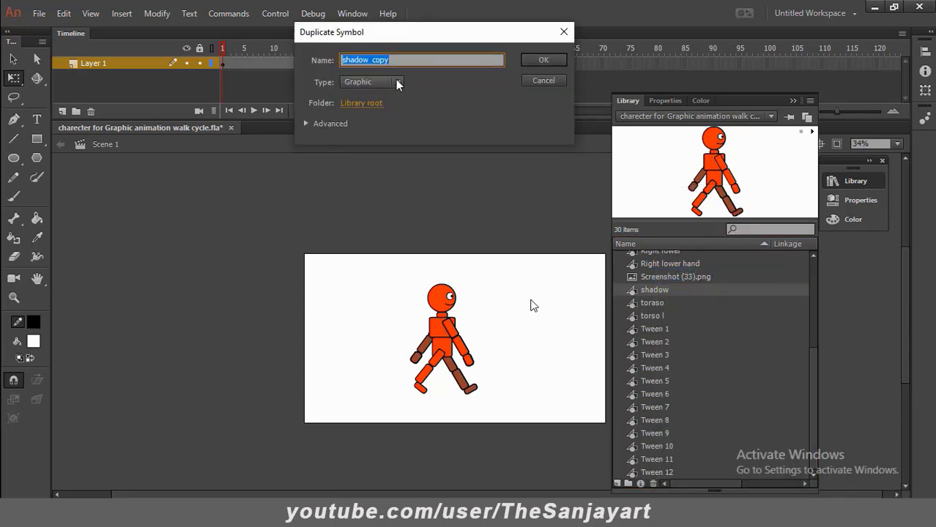
{"action": "mouse_move", "coordinate": [391, 60]}
{"action": "left_mouse_down"}
{"action": "mouse_move", "coordinate": [364, 65]}
{"action": "mouse_move", "coordinate": [376, 62]}
{"action": "left_mouse_up"}
{"action": "left_click", "coordinate": [556, 62]}
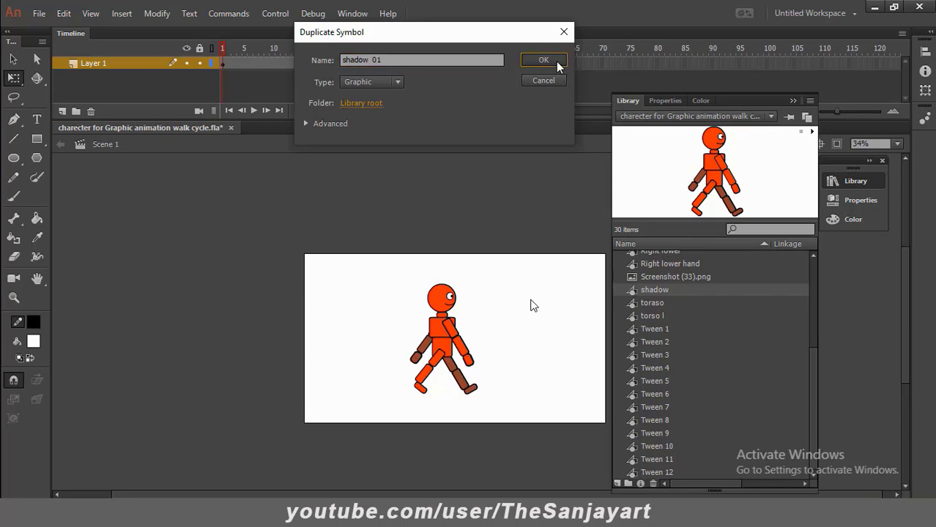
Change the type of the shadow 01 symbol to Movie Clip.
{"action": "right_click", "coordinate": [671, 304]}
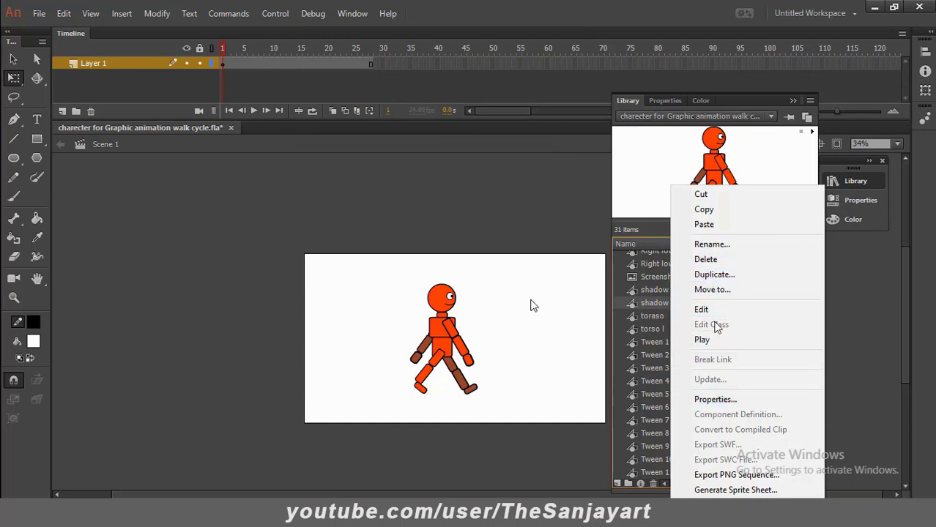
{"action": "left_click", "coordinate": [711, 400]}
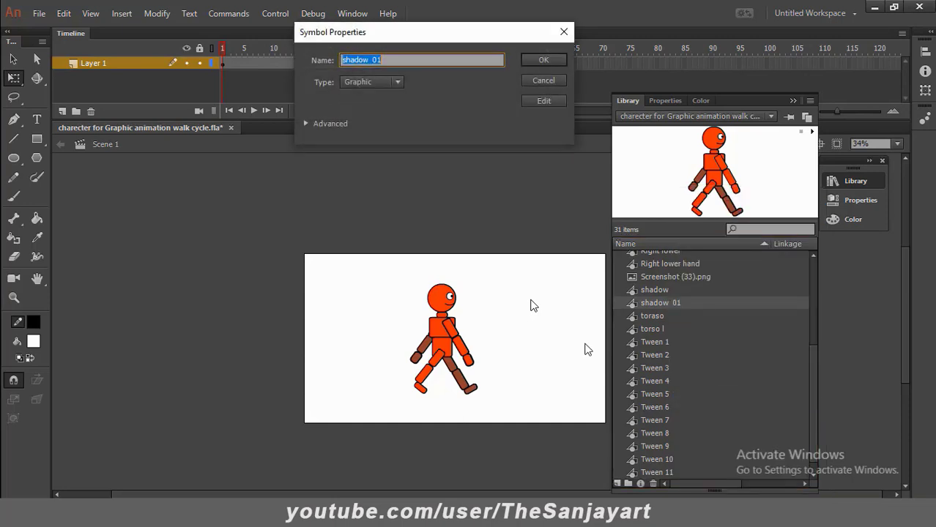
{"action": "left_click", "coordinate": [396, 82]}
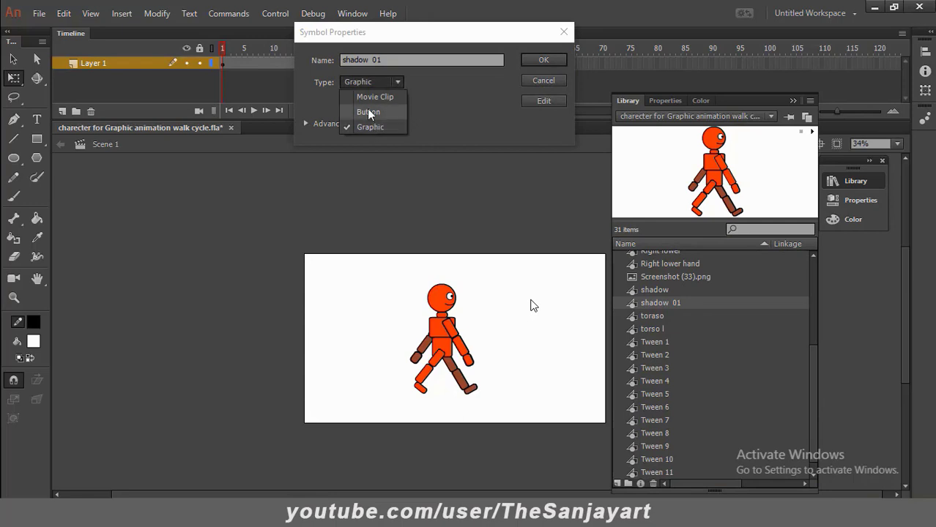
{"action": "left_click", "coordinate": [372, 98]}
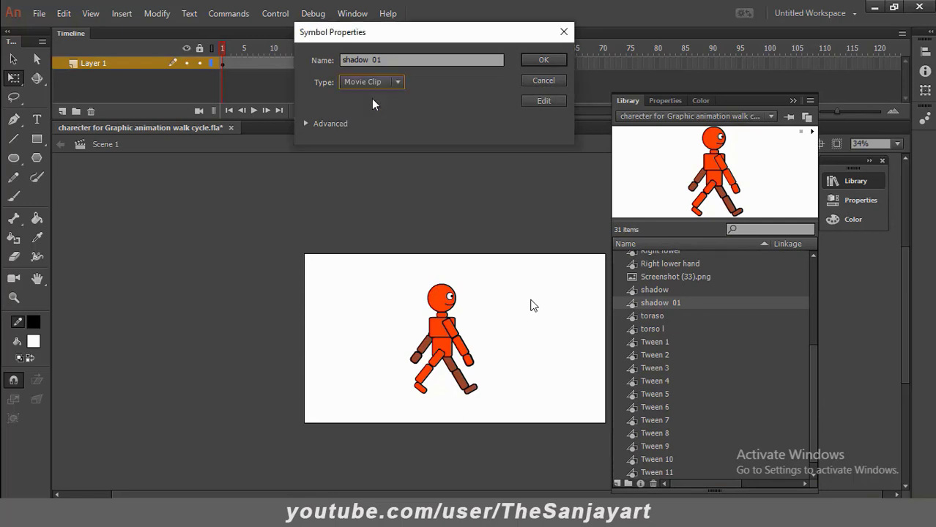
{"action": "left_click", "coordinate": [541, 60]}
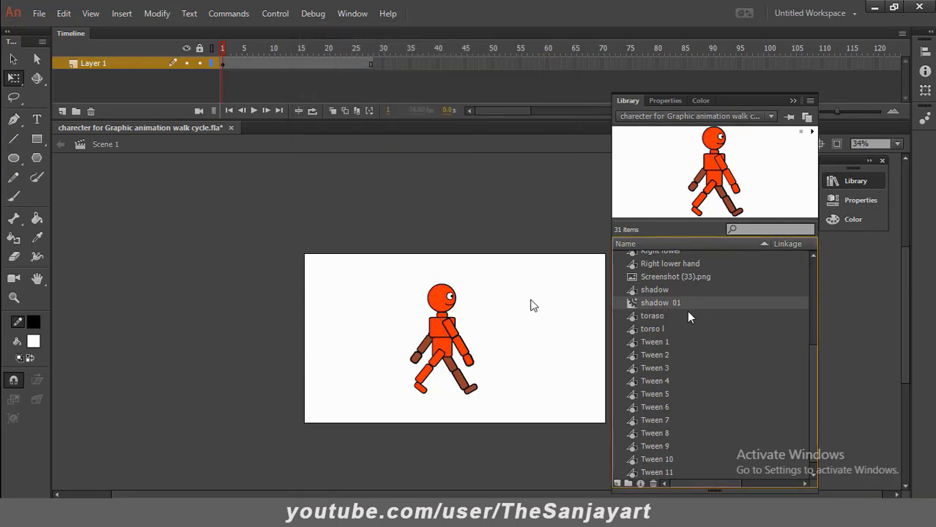
{"action": "left_click", "coordinate": [663, 101]}
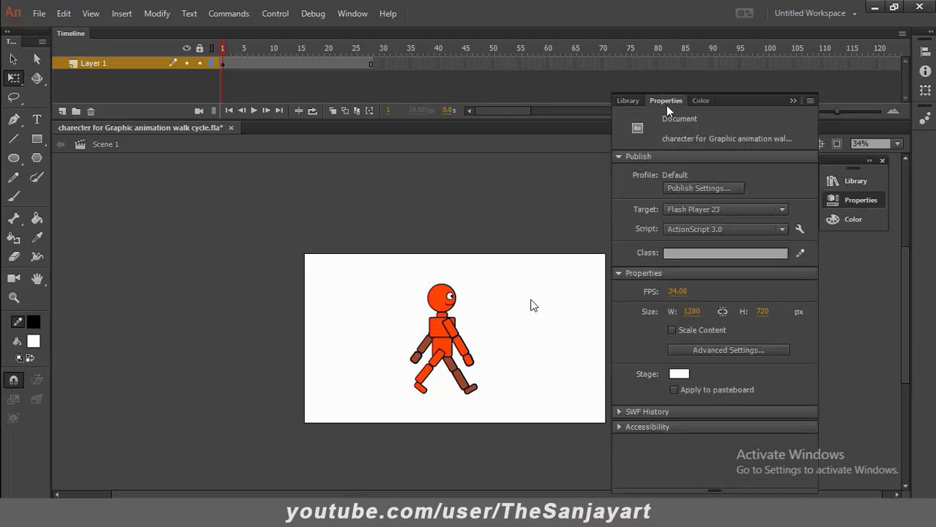
{"action": "left_click", "coordinate": [666, 104]}
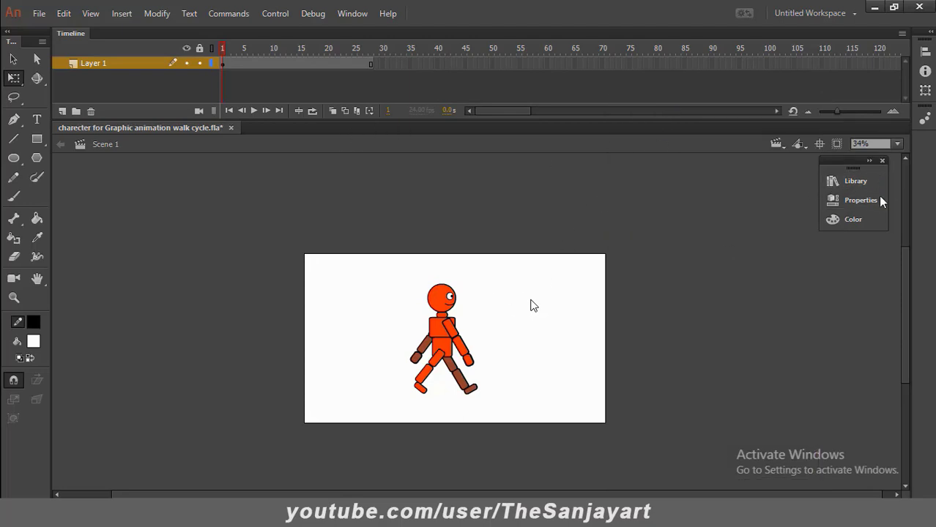
{"action": "left_click", "coordinate": [860, 201]}
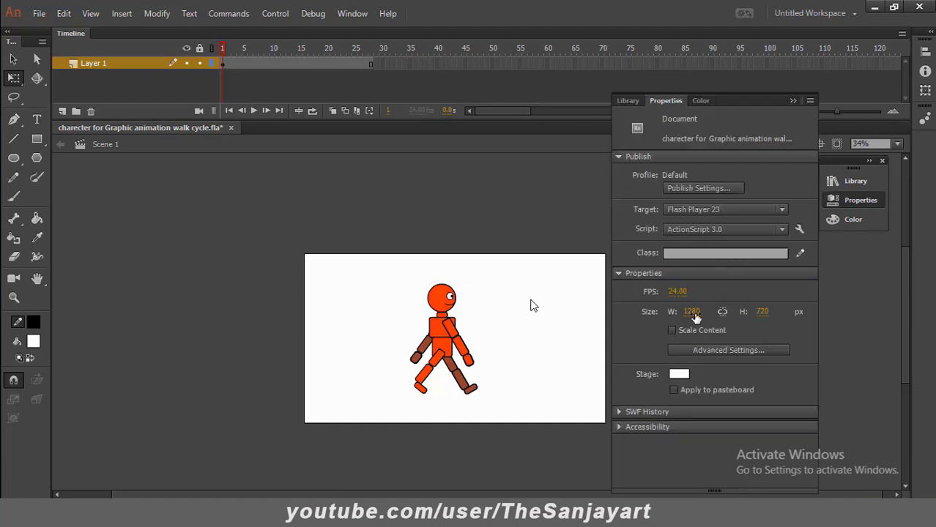
{"action": "left_click", "coordinate": [667, 104]}
{"action": "left_click", "coordinate": [861, 200]}
{"action": "left_click", "coordinate": [628, 102]}
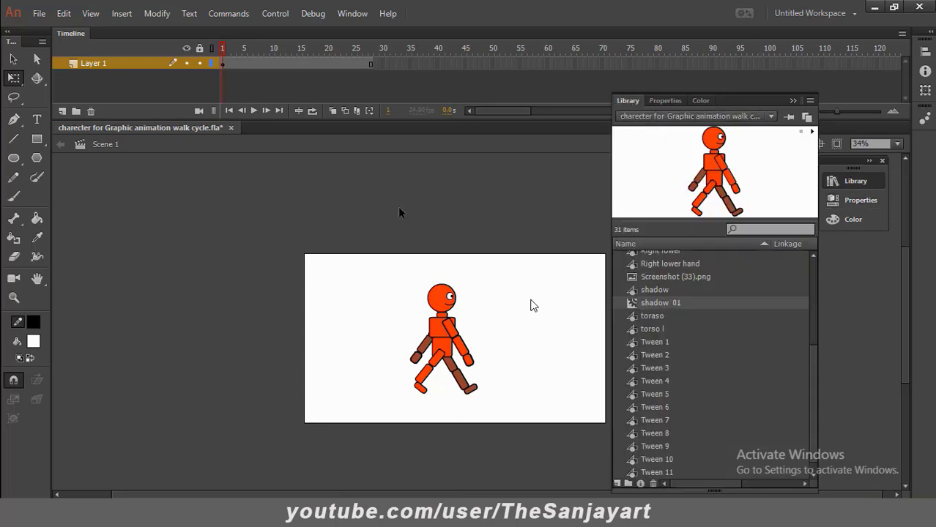
Add a new layer beneath Layer 1 and place a shadow 01 instance on it, aligned exactly with the character.
{"action": "left_click", "coordinate": [63, 109]}
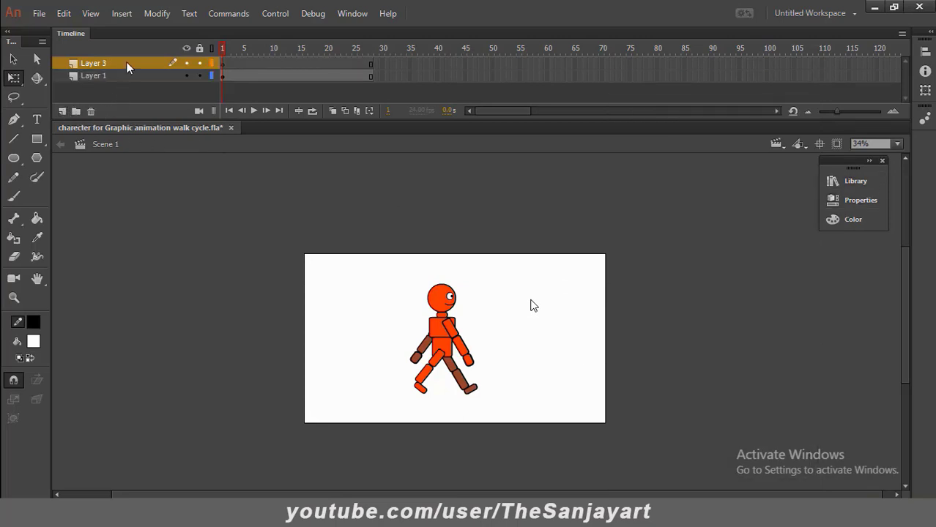
{"action": "left_click_drag", "start_coordinate": [126, 63], "coordinate": [130, 98]}
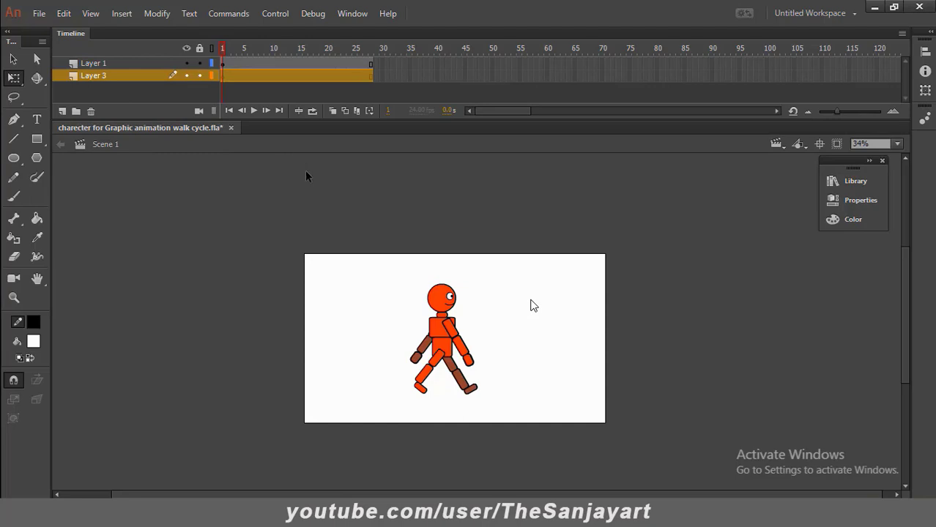
{"action": "left_click", "coordinate": [856, 183]}
{"action": "left_click_drag", "start_coordinate": [659, 303], "coordinate": [467, 350]}
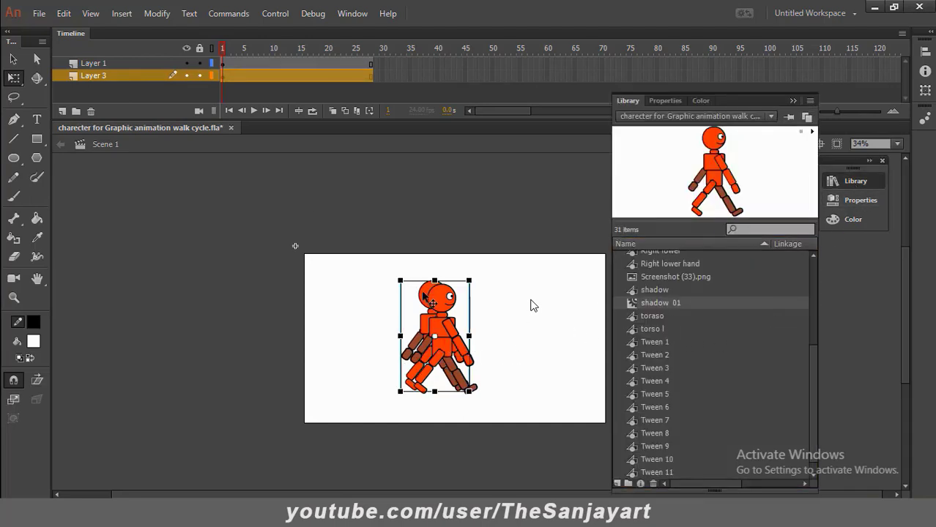
{"action": "left_click_drag", "start_coordinate": [430, 299], "coordinate": [439, 302]}
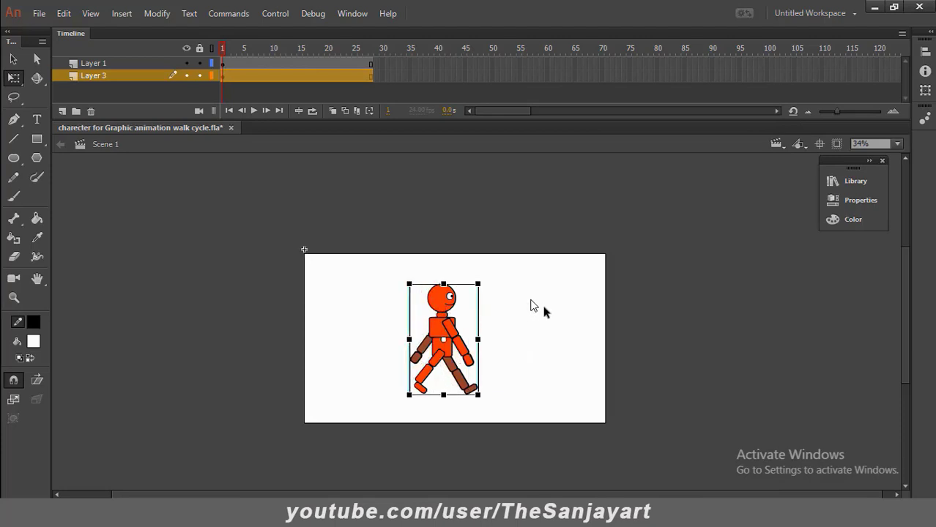
{"action": "left_click", "coordinate": [546, 317]}
Lock Layer 1 and move the shadow 01 instance's transformation point to the bottom centre of its bounding box with Free Transform.
{"action": "left_click", "coordinate": [188, 64]}
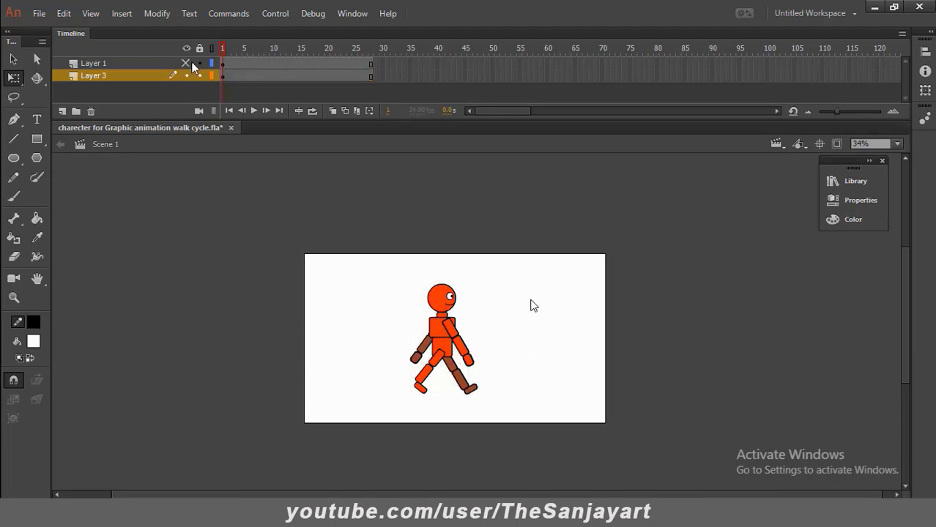
{"action": "left_click", "coordinate": [200, 64]}
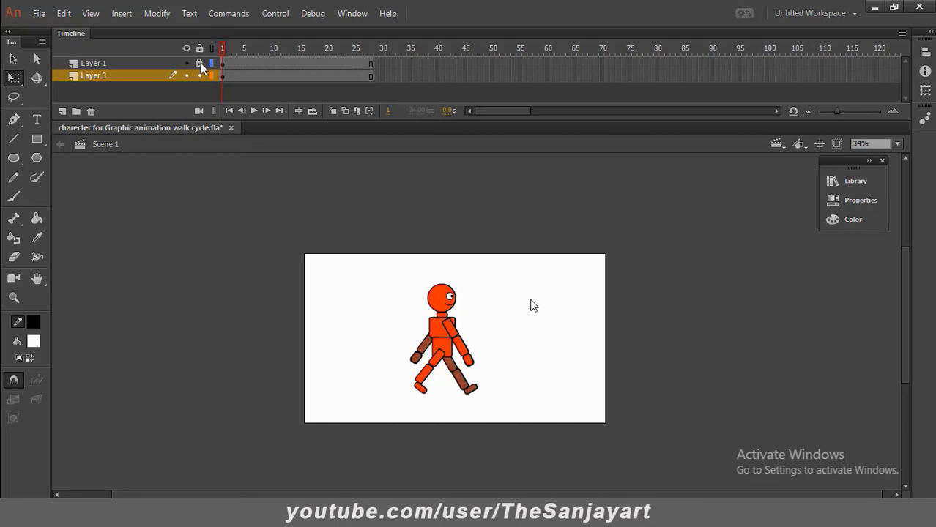
{"action": "left_click", "coordinate": [129, 76]}
{"action": "key", "text": "z"}
{"action": "left_click", "coordinate": [454, 353]}
{"action": "key", "text": "space"}
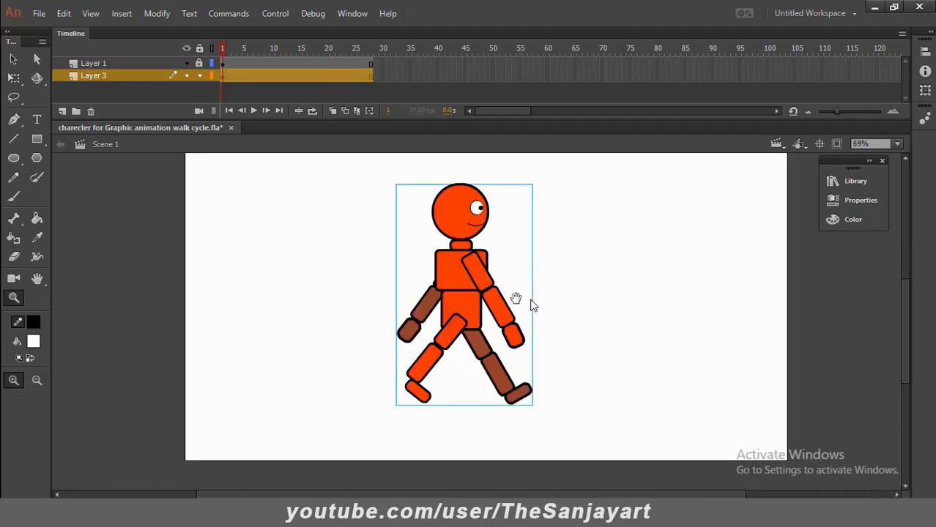
{"action": "left_click_drag", "start_coordinate": [515, 297], "coordinate": [476, 300]}
{"action": "left_click", "coordinate": [19, 81]}
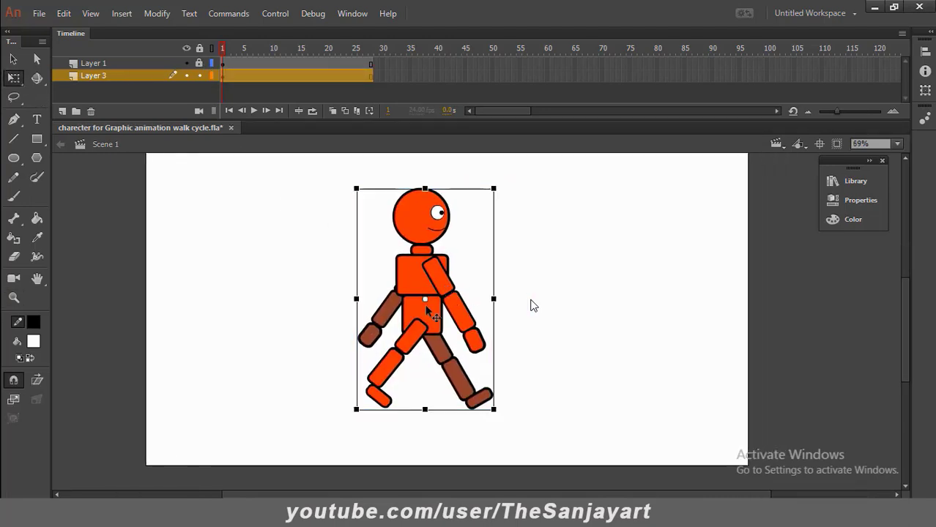
{"action": "left_click_drag", "start_coordinate": [421, 387], "coordinate": [425, 410]}
Flatten the shadow 01 instance down toward the feet and skew it so the shadow falls behind the character.
{"action": "left_click_drag", "start_coordinate": [425, 189], "coordinate": [428, 365]}
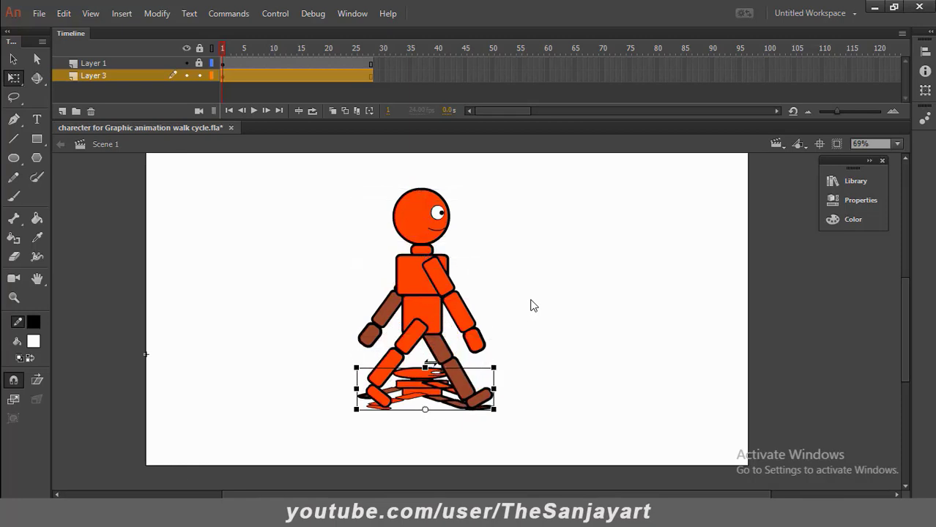
{"action": "left_click", "coordinate": [431, 366]}
{"action": "left_click", "coordinate": [431, 372]}
{"action": "left_click_drag", "start_coordinate": [422, 367], "coordinate": [326, 371]}
{"action": "left_click", "coordinate": [649, 284]}
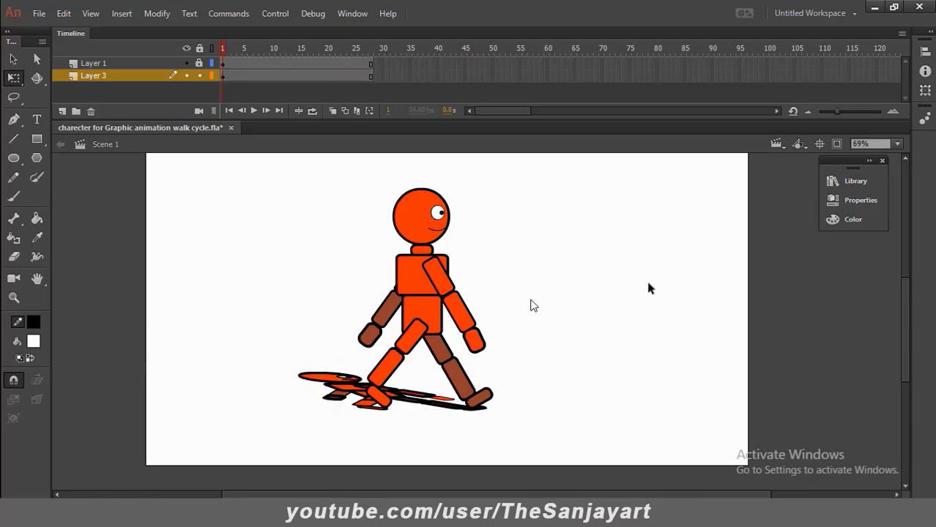
Add a Drop Shadow filter to the shadow 01 instance and enable its Hide object option.
{"action": "left_click", "coordinate": [861, 202]}
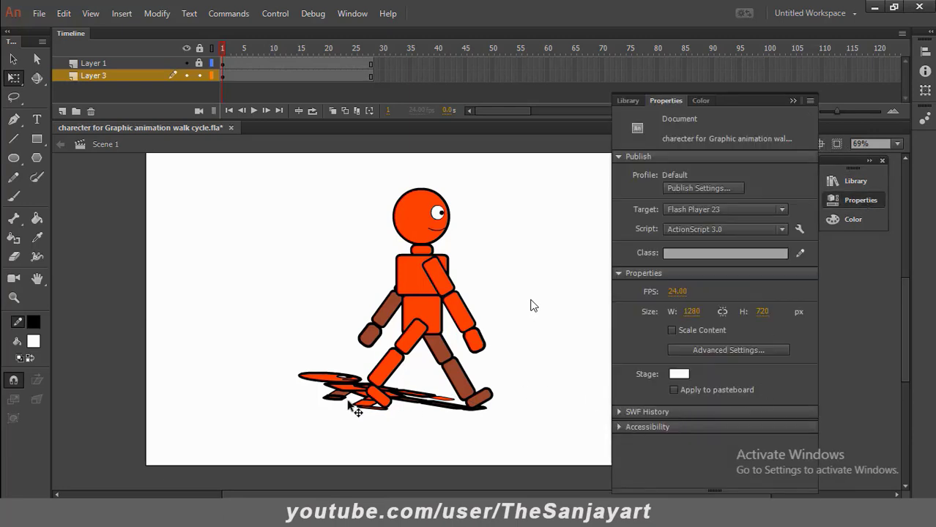
{"action": "left_click", "coordinate": [331, 392]}
{"action": "left_click", "coordinate": [861, 200]}
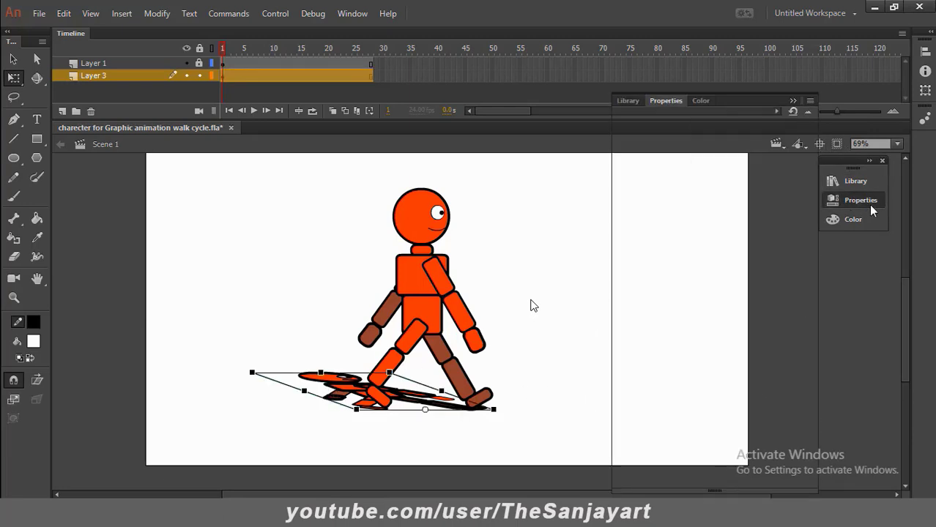
{"action": "left_click", "coordinate": [622, 301]}
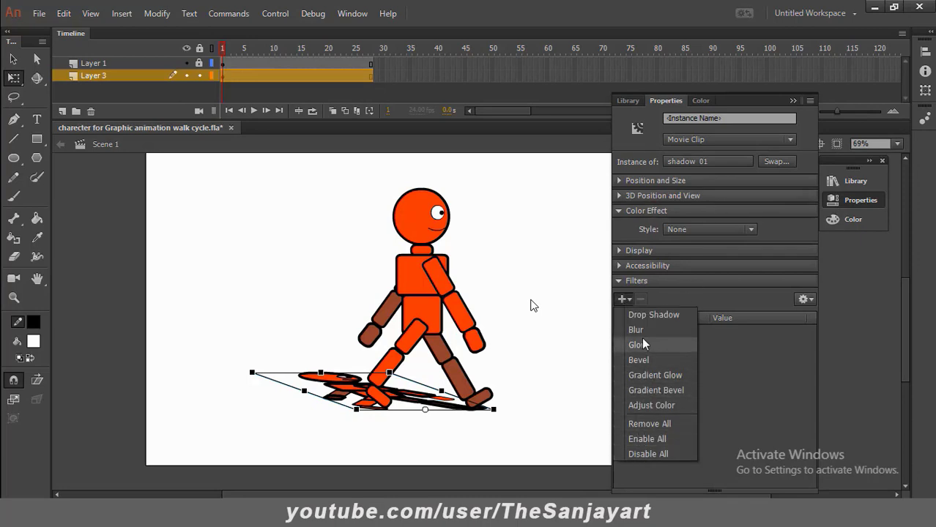
{"action": "left_click", "coordinate": [645, 315]}
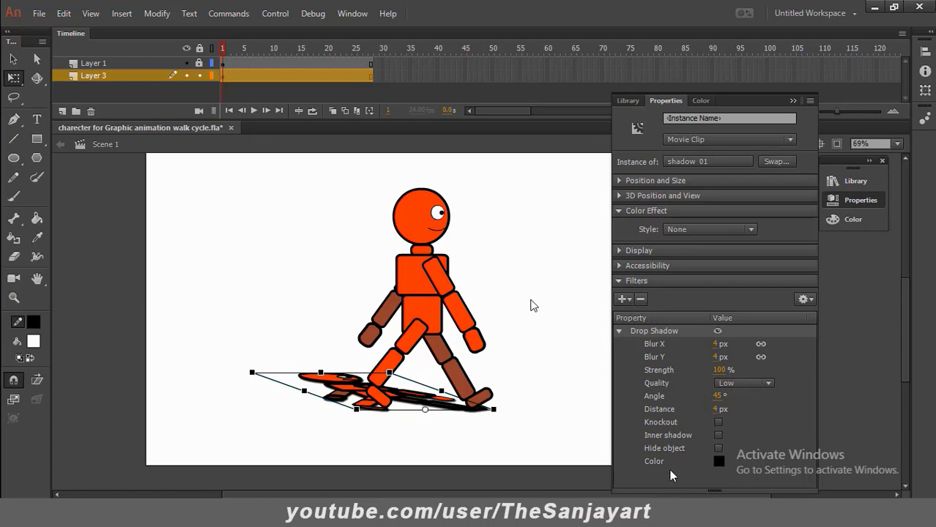
{"action": "left_click", "coordinate": [681, 450]}
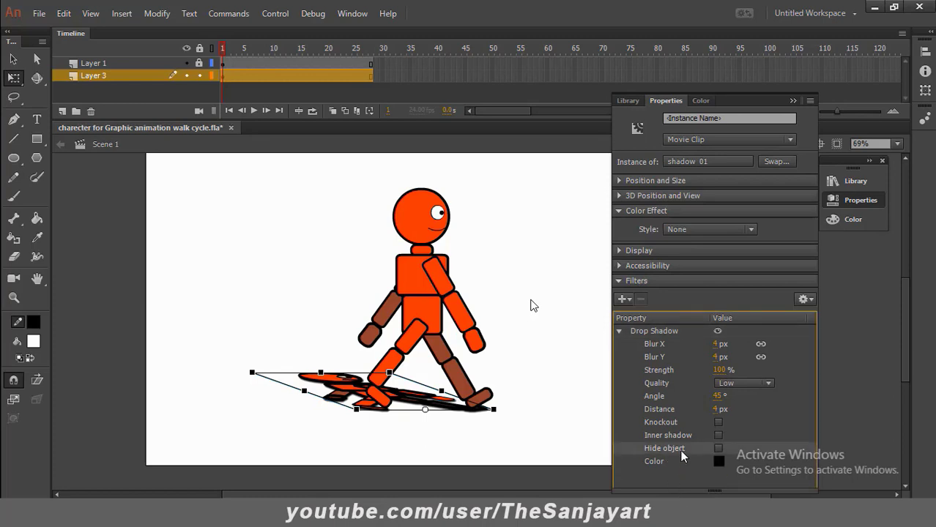
{"action": "left_click", "coordinate": [717, 449]}
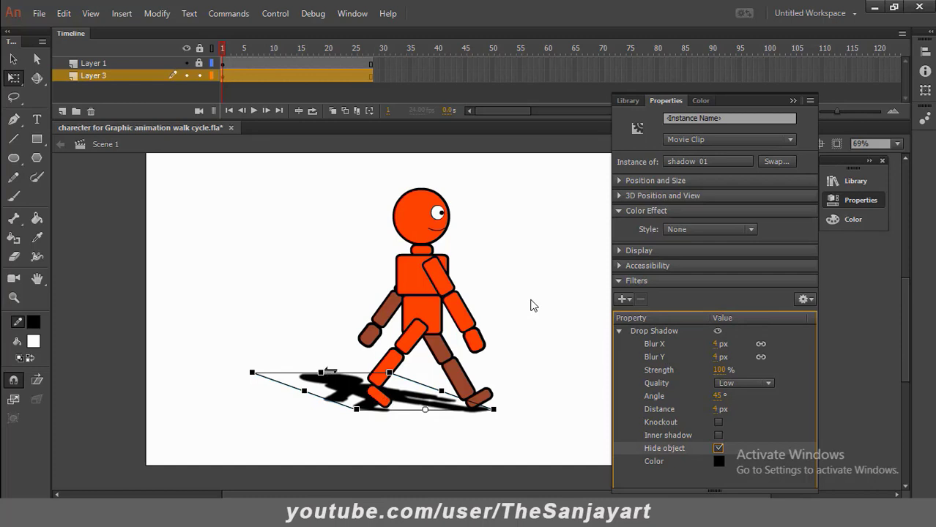
Skew the shadow 01 instance slightly further behind the character, keeping its base at the feet.
{"action": "left_click_drag", "start_coordinate": [331, 372], "coordinate": [319, 373]}
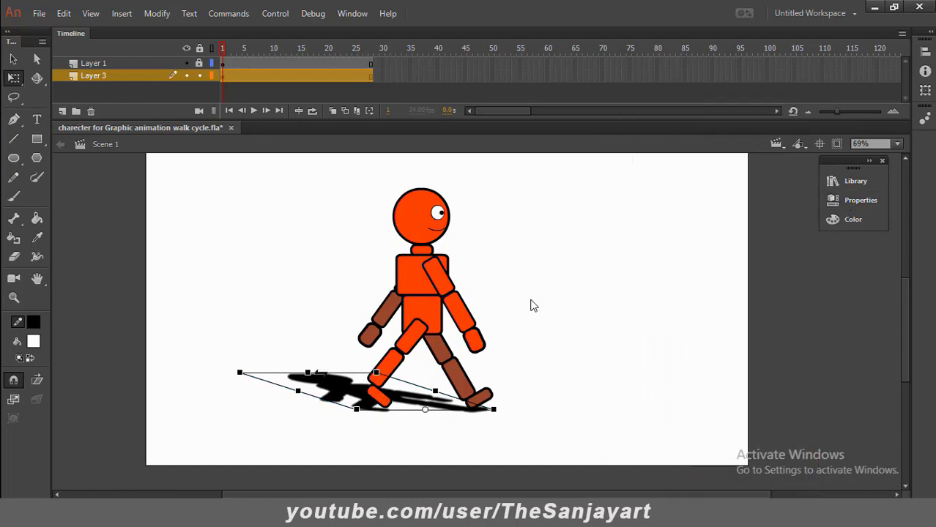
{"action": "mouse_move", "coordinate": [310, 372]}
{"action": "left_mouse_down"}
{"action": "mouse_move", "coordinate": [310, 381]}
{"action": "mouse_move", "coordinate": [297, 375]}
{"action": "left_mouse_up"}
{"action": "left_click", "coordinate": [284, 290]}
Scrub the timeline and test the movie to check the walk cycle with its cast shadow.
{"action": "left_click_drag", "start_coordinate": [222, 51], "coordinate": [201, 87]}
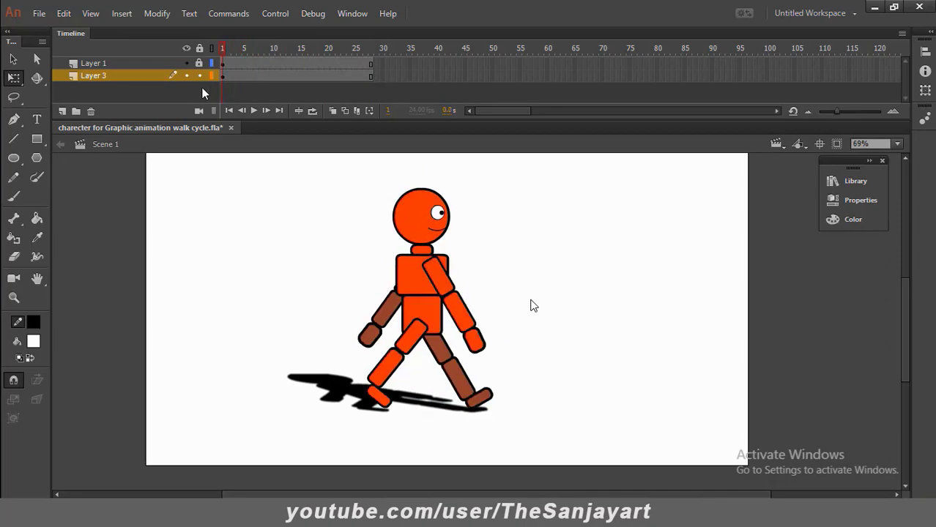
{"action": "key", "text": "ctrl+Return"}
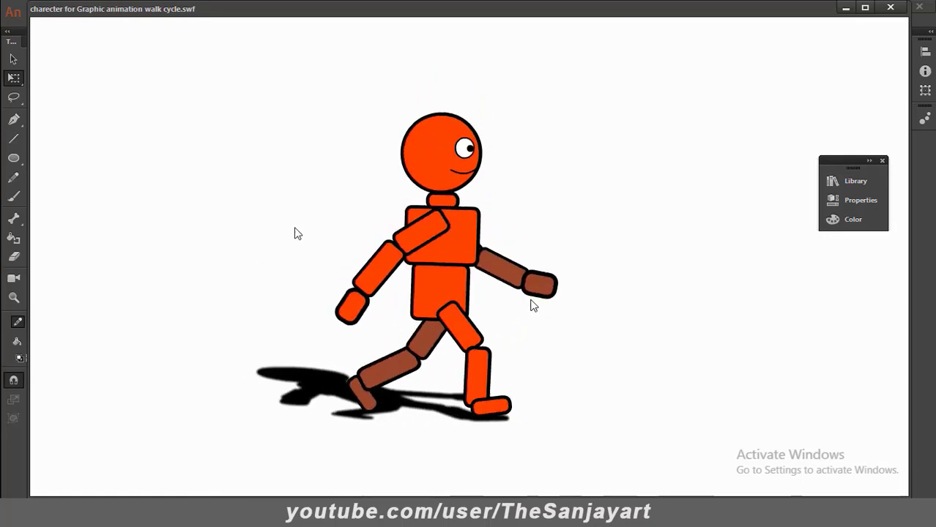
{"action": "left_click", "coordinate": [891, 8]}
{"action": "left_click", "coordinate": [546, 313]}
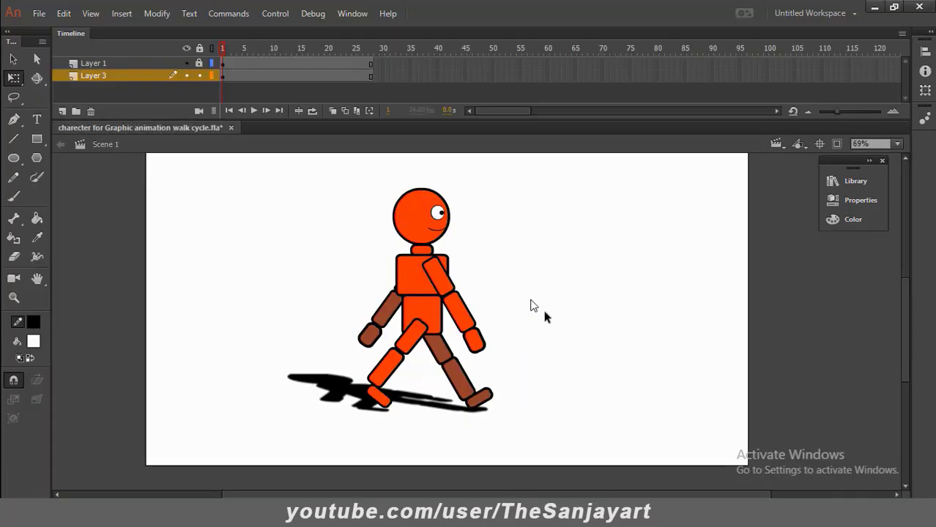
Set the Drop Shadow filter's Blur X and Blur Y on the shadow 01 instance to 34 px.
{"action": "left_click", "coordinate": [352, 398]}
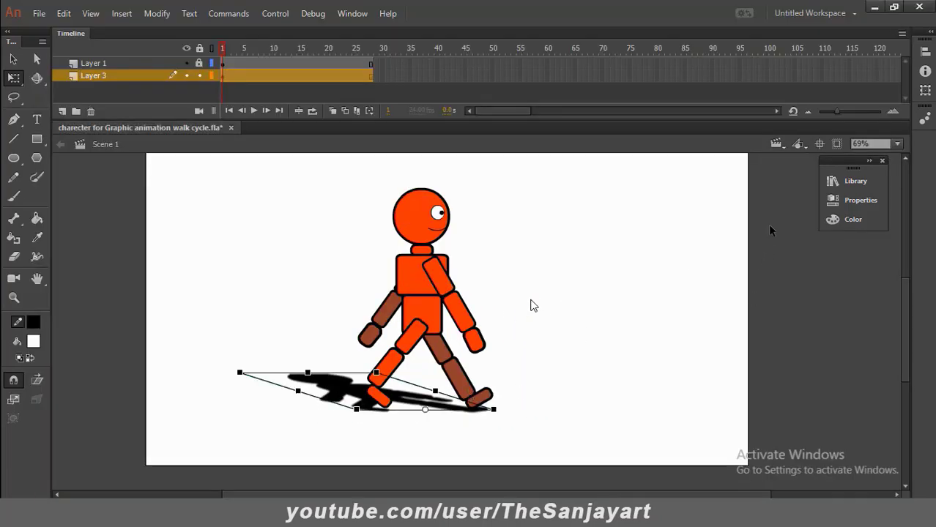
{"action": "left_click", "coordinate": [861, 200]}
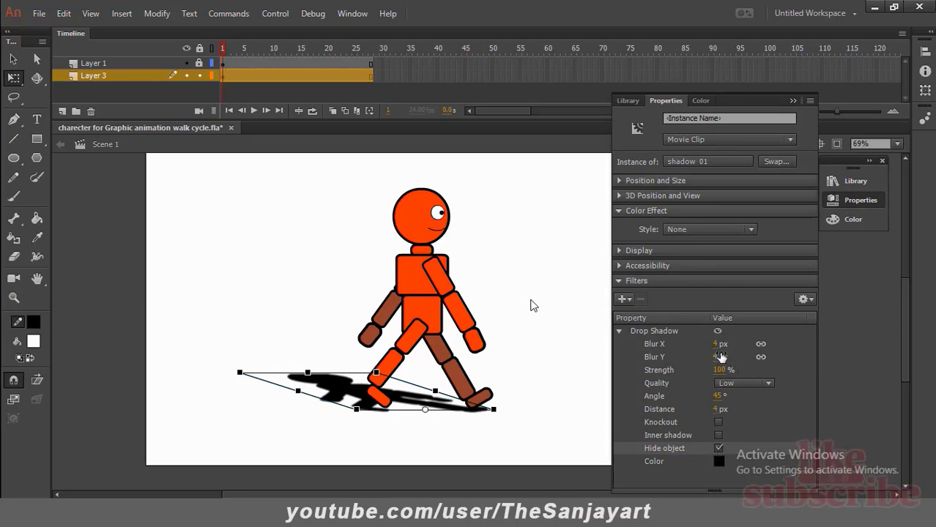
{"action": "mouse_move", "coordinate": [718, 356]}
{"action": "left_mouse_down"}
{"action": "mouse_move", "coordinate": [708, 348]}
{"action": "mouse_move", "coordinate": [733, 347]}
{"action": "mouse_move", "coordinate": [724, 345]}
{"action": "left_mouse_up"}
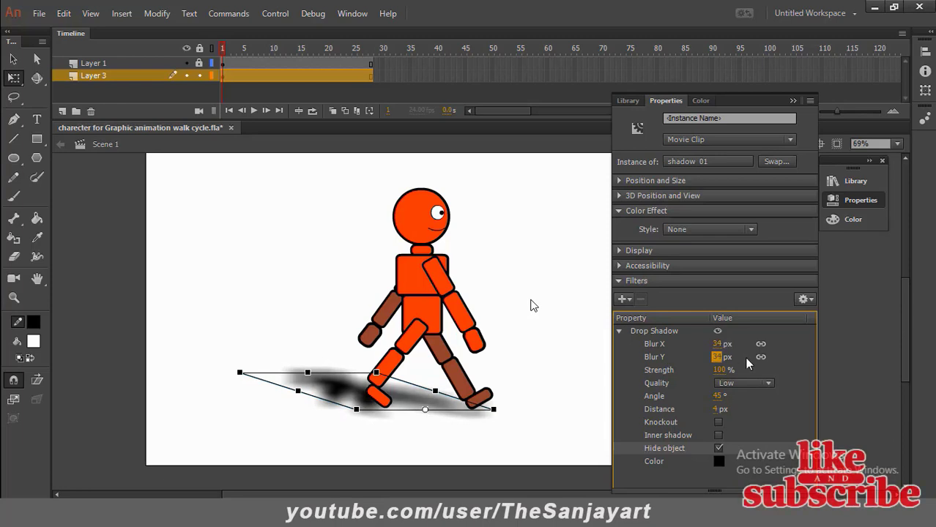